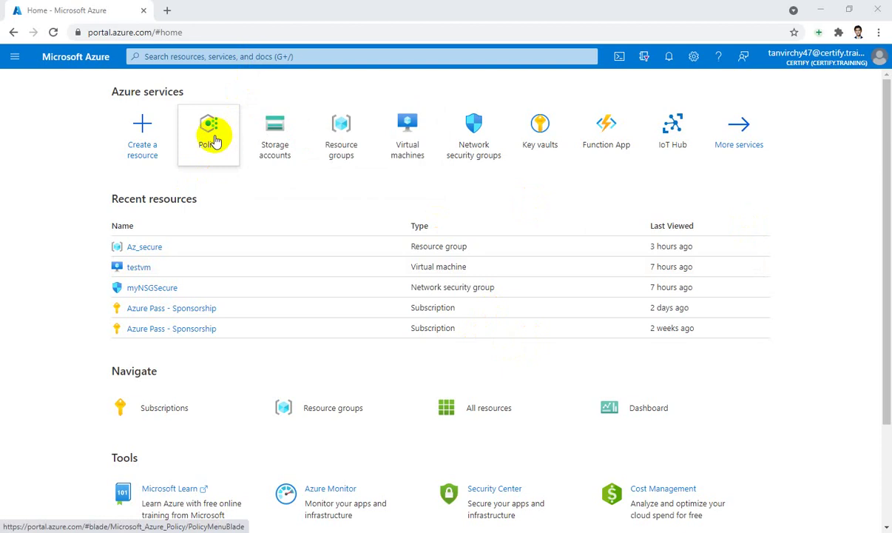
Step: Search the portal for the Policy service and open it
{"action": "mouse_move", "coordinate": [215, 141]}
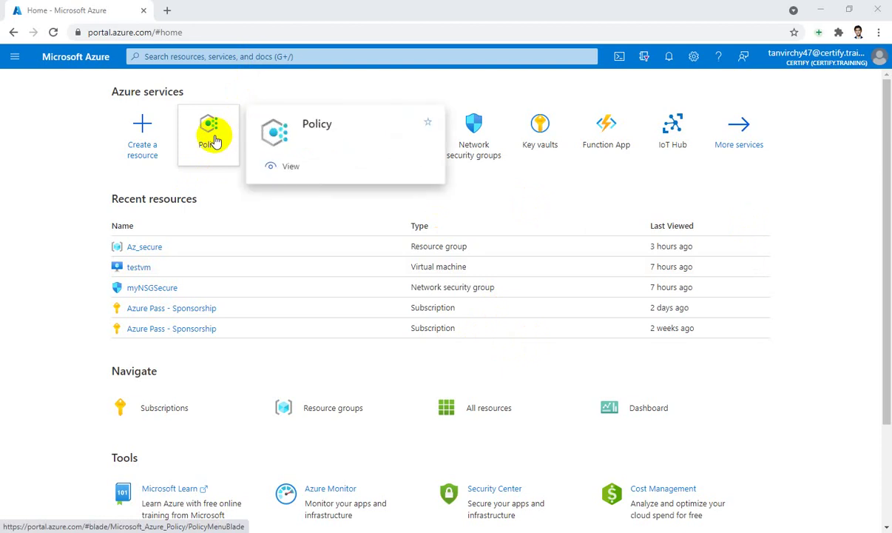
{"action": "left_click", "coordinate": [220, 56]}
{"action": "type", "text": "pol"}
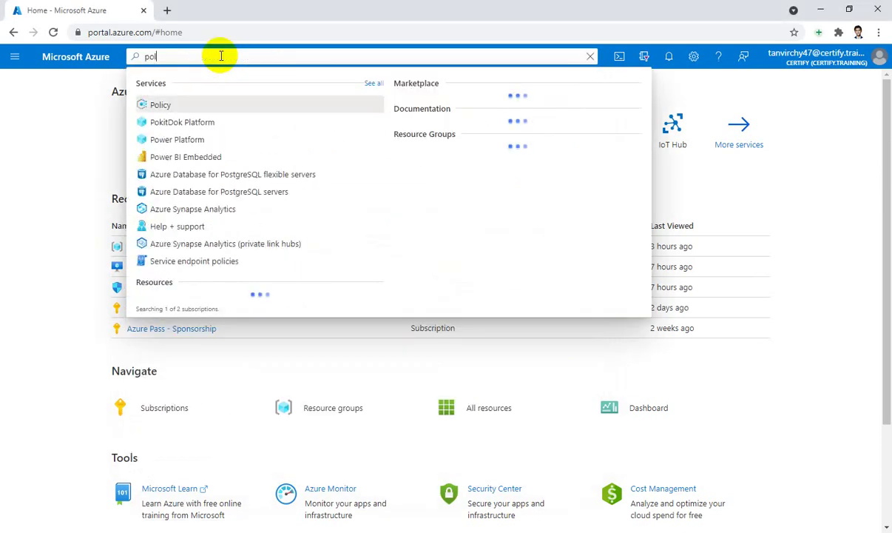
{"action": "type", "text": "icy"}
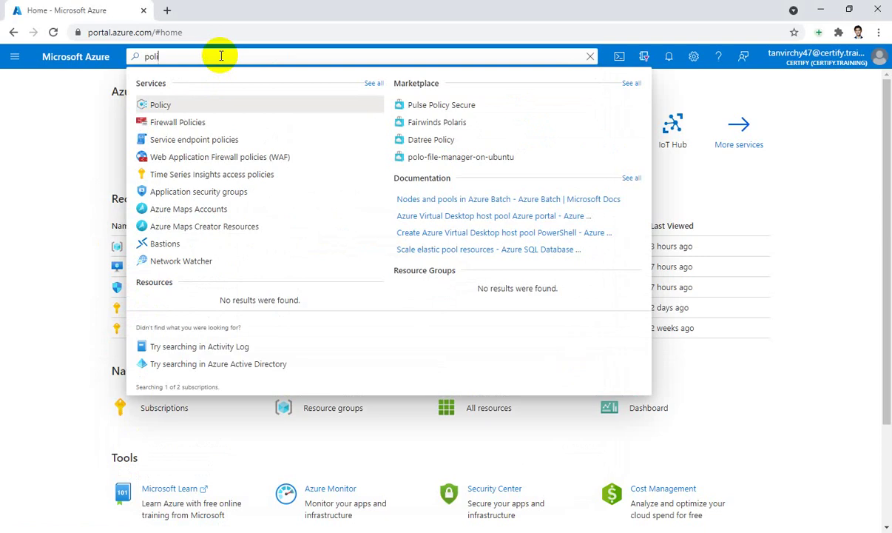
{"action": "left_click", "coordinate": [210, 105]}
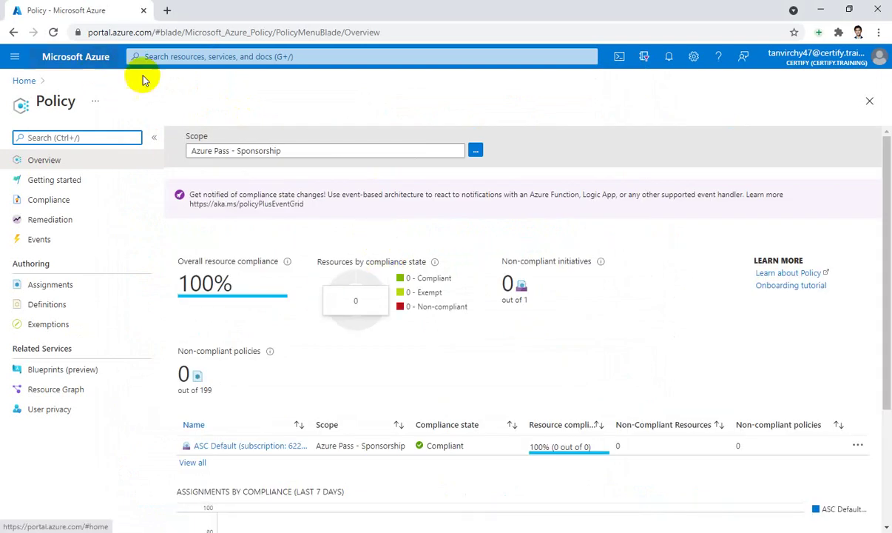
Step: Open the policy definitions list and look through the built-in initiatives
{"action": "left_click", "coordinate": [60, 309]}
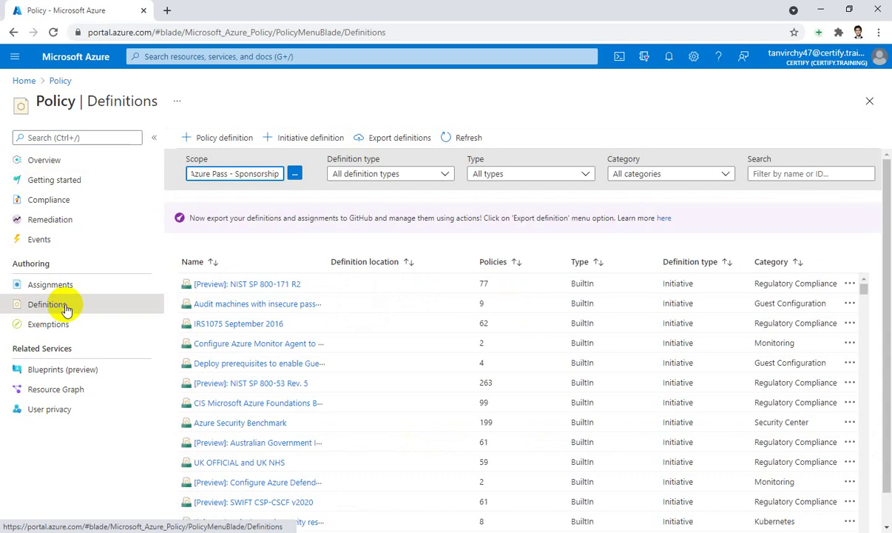
{"action": "scroll", "coordinate": [538, 354], "scroll_direction": "down", "scroll_amount": 5}
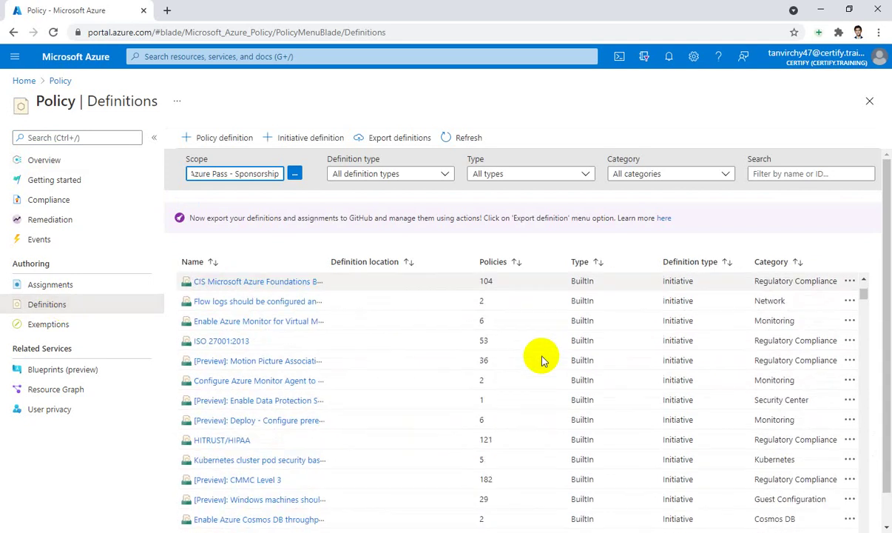
{"action": "scroll", "coordinate": [541, 359], "scroll_direction": "up", "scroll_amount": 5}
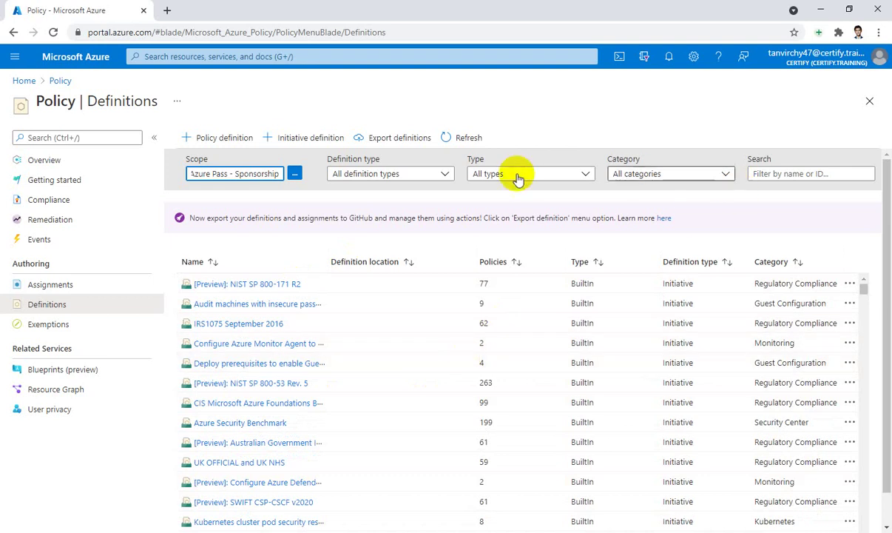
Step: Filter the policy definitions so that only the Compute category is included
{"action": "left_click", "coordinate": [727, 176]}
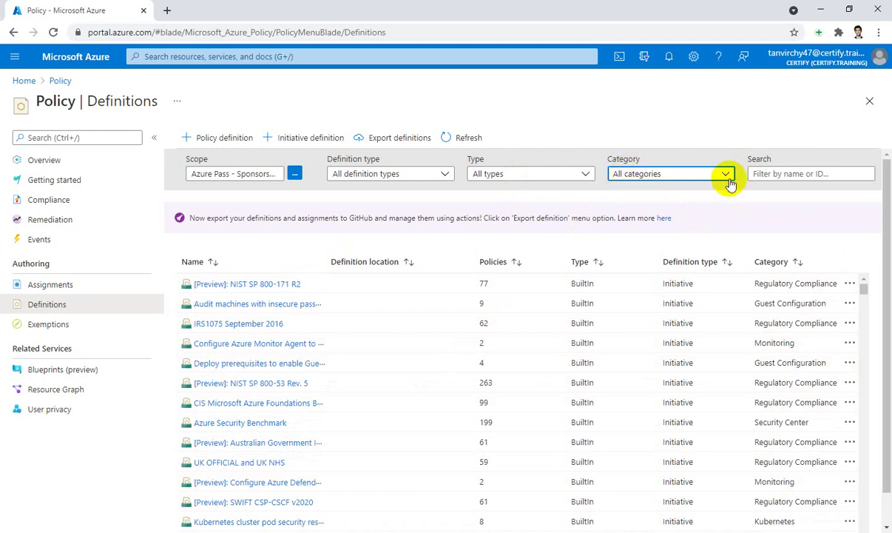
{"action": "left_click", "coordinate": [727, 177]}
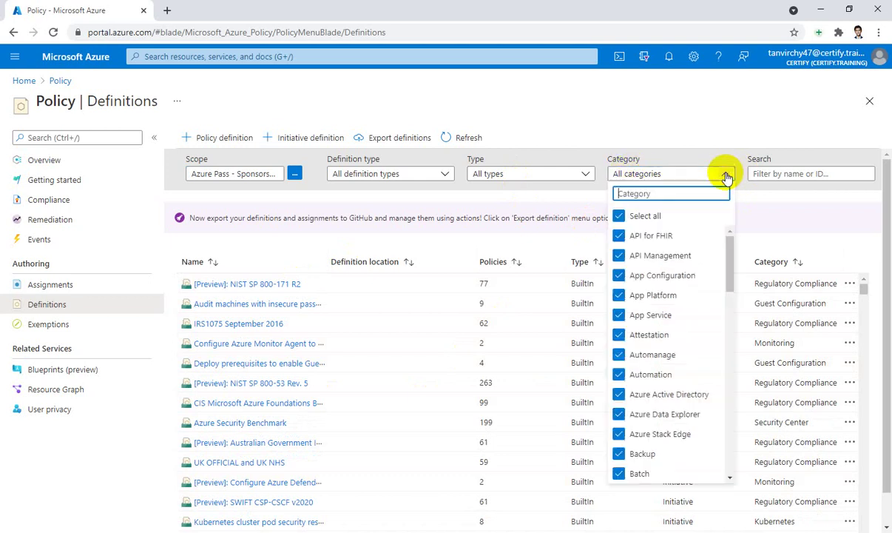
{"action": "left_click", "coordinate": [623, 216]}
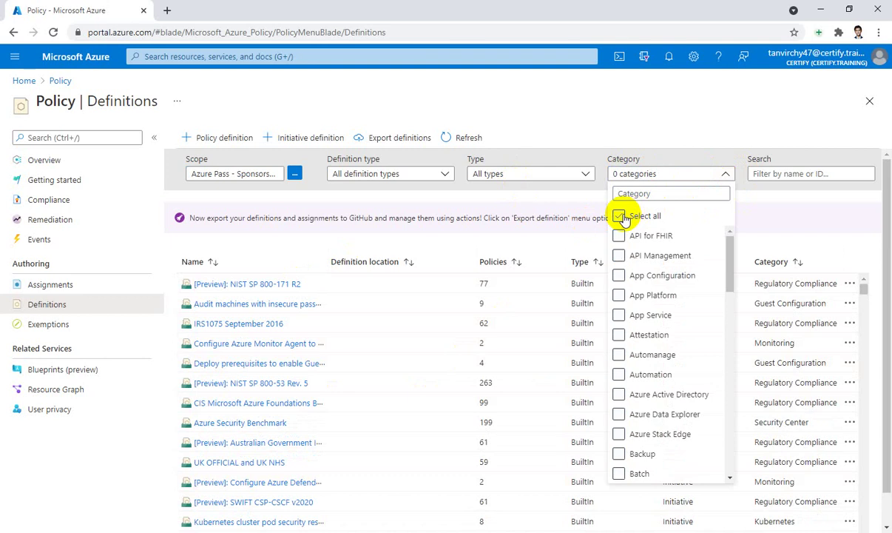
{"action": "left_click", "coordinate": [656, 195]}
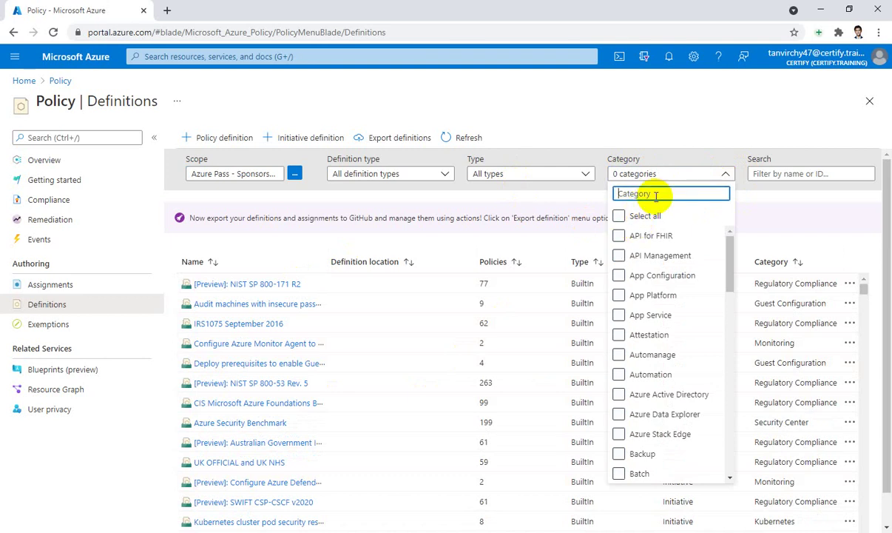
{"action": "type", "text": "com"}
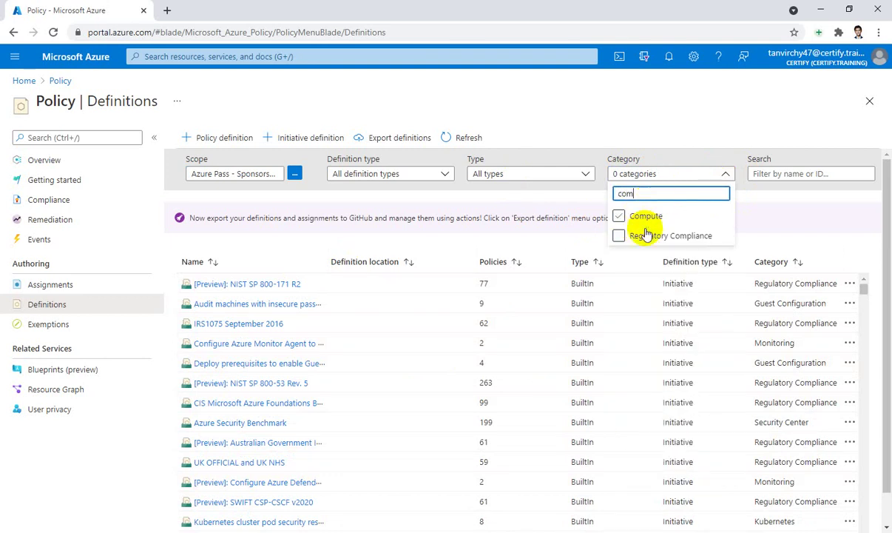
{"action": "left_click", "coordinate": [641, 217]}
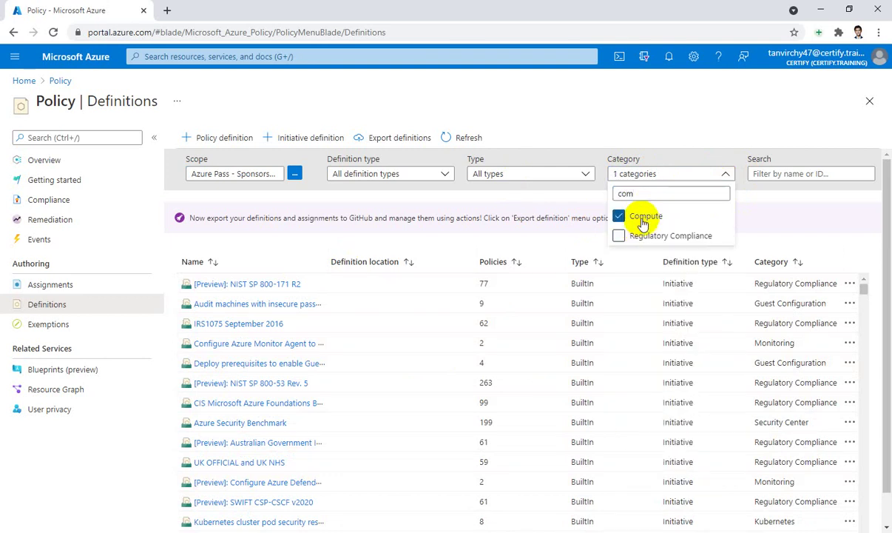
{"action": "left_click", "coordinate": [778, 199]}
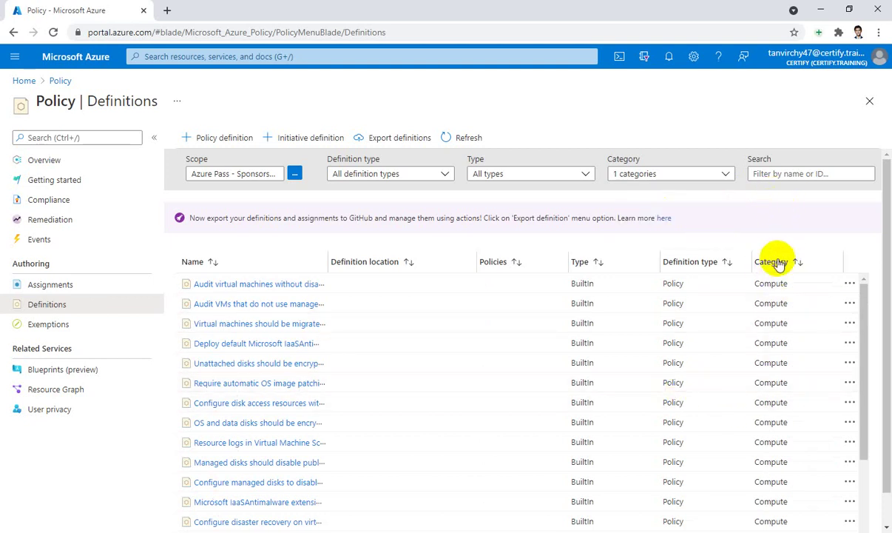
Step: Examine the JSON of the "Allowed virtual machine size SKUs" policy definition and return to the definitions list
{"action": "scroll", "coordinate": [765, 383], "scroll_direction": "down", "scroll_amount": 2}
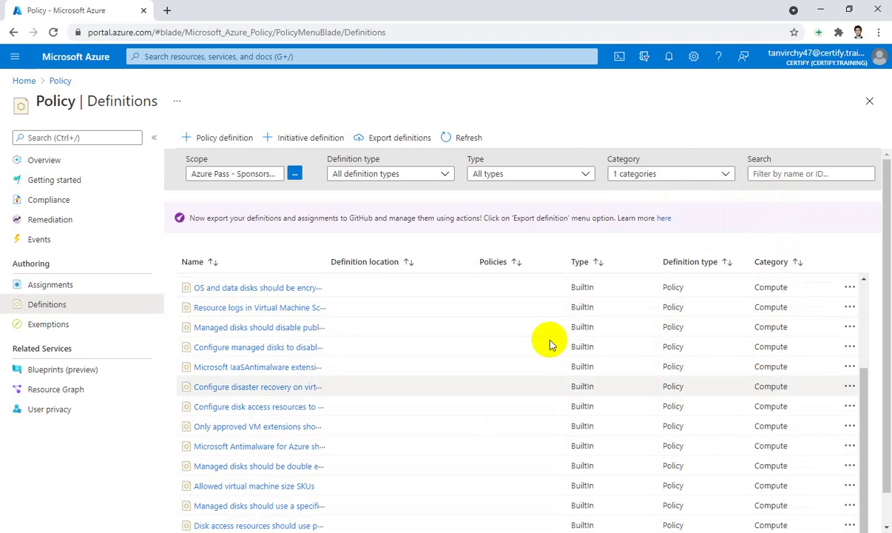
{"action": "scroll", "coordinate": [492, 303], "scroll_direction": "down", "scroll_amount": 1}
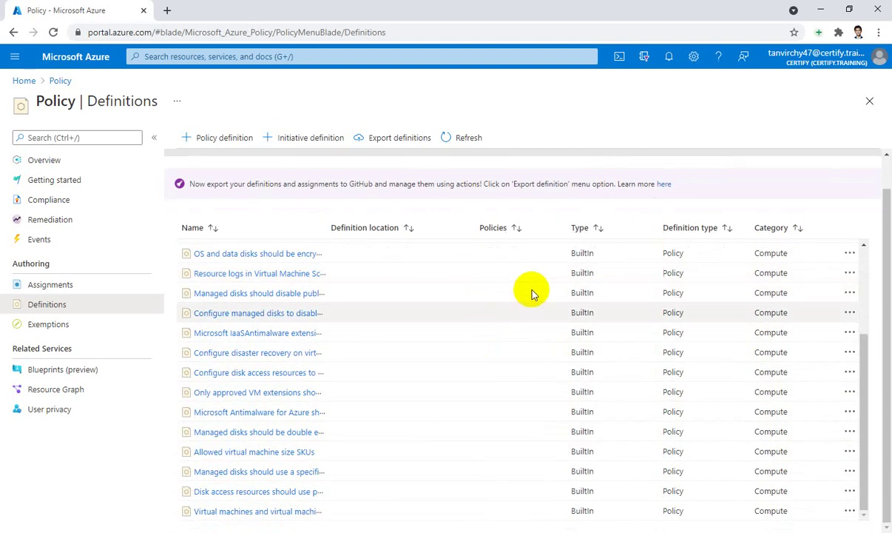
{"action": "left_click", "coordinate": [213, 452]}
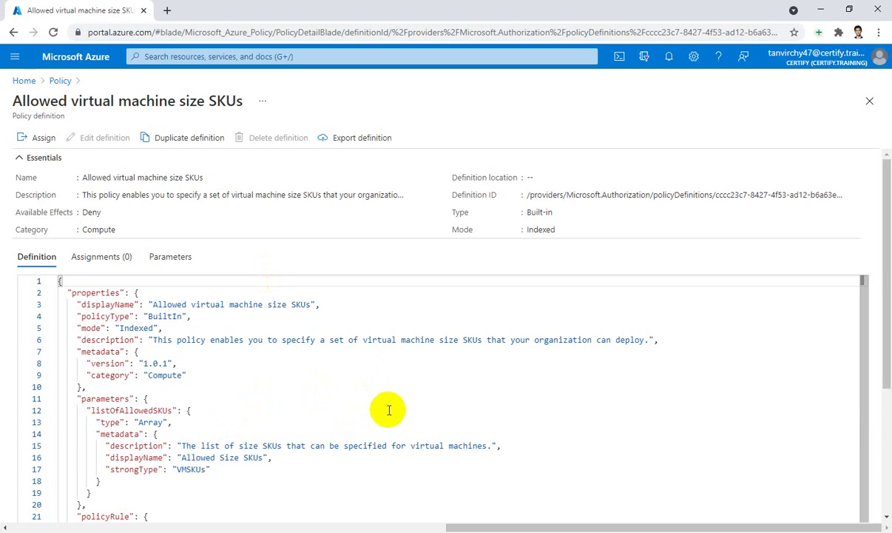
{"action": "left_click", "coordinate": [60, 81]}
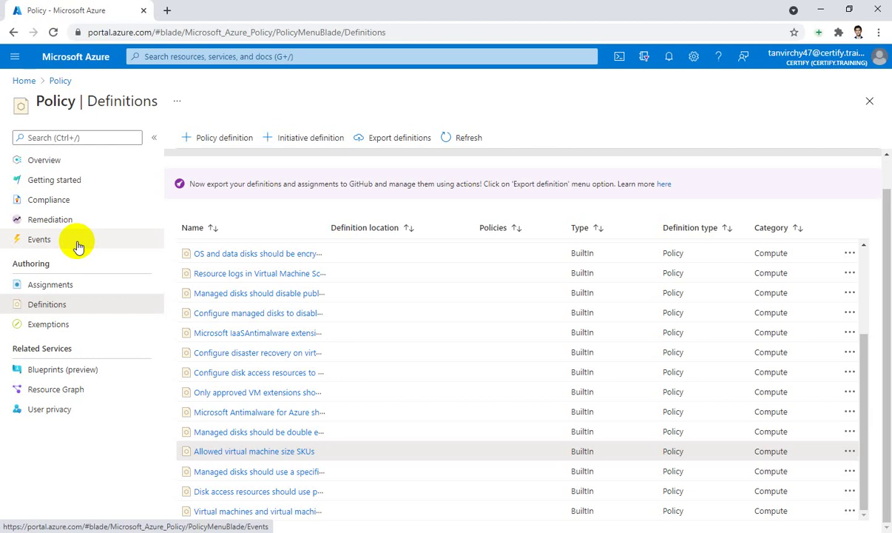
Step: Start a new policy assignment and scope it to the second Azure Pass - Sponsorship subscription and the Az_secure resource group
{"action": "left_click", "coordinate": [42, 291]}
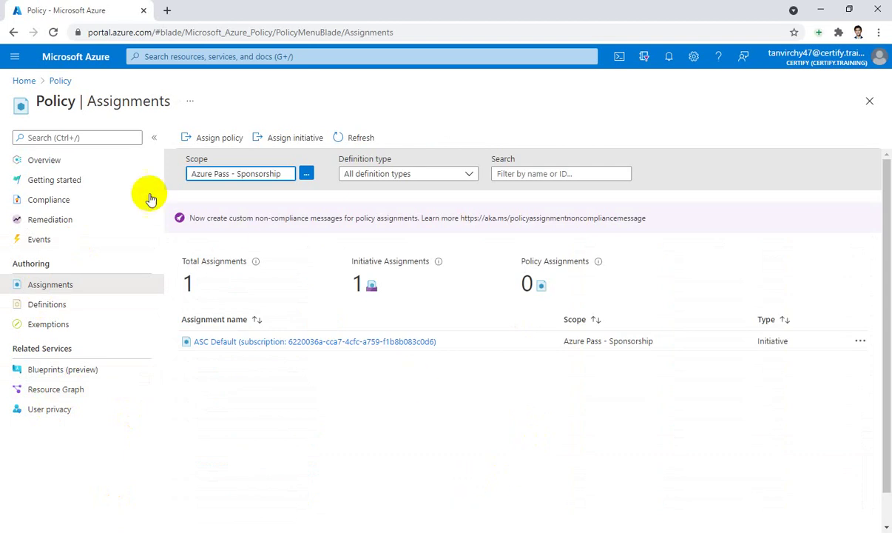
{"action": "left_click", "coordinate": [211, 141]}
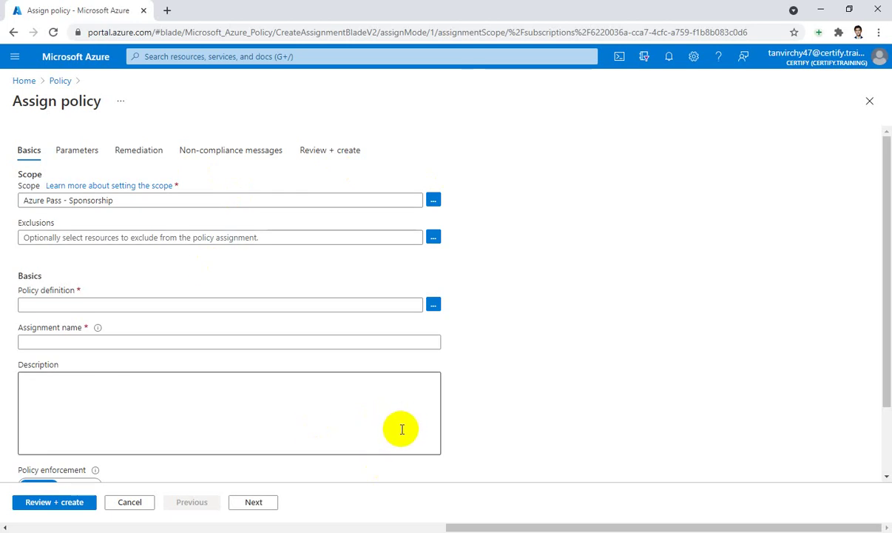
{"action": "left_click", "coordinate": [434, 200]}
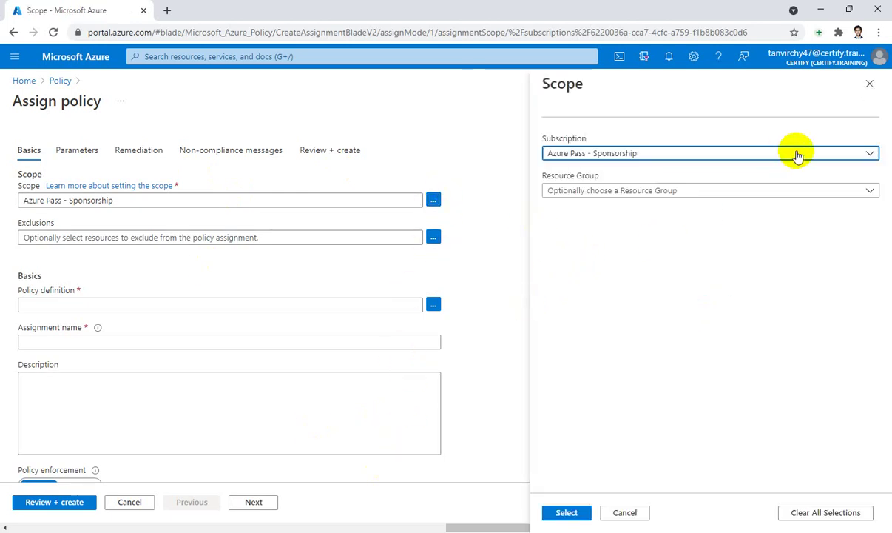
{"action": "left_click", "coordinate": [796, 154]}
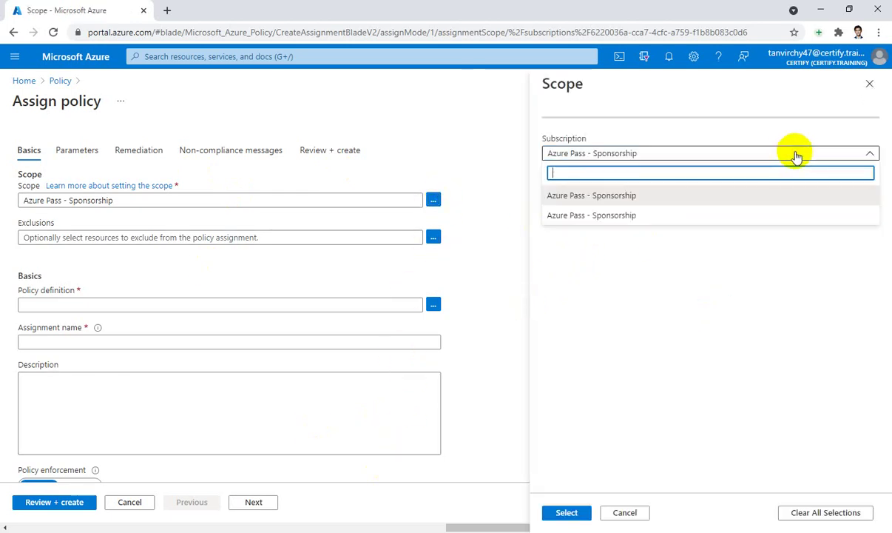
{"action": "left_click", "coordinate": [615, 218]}
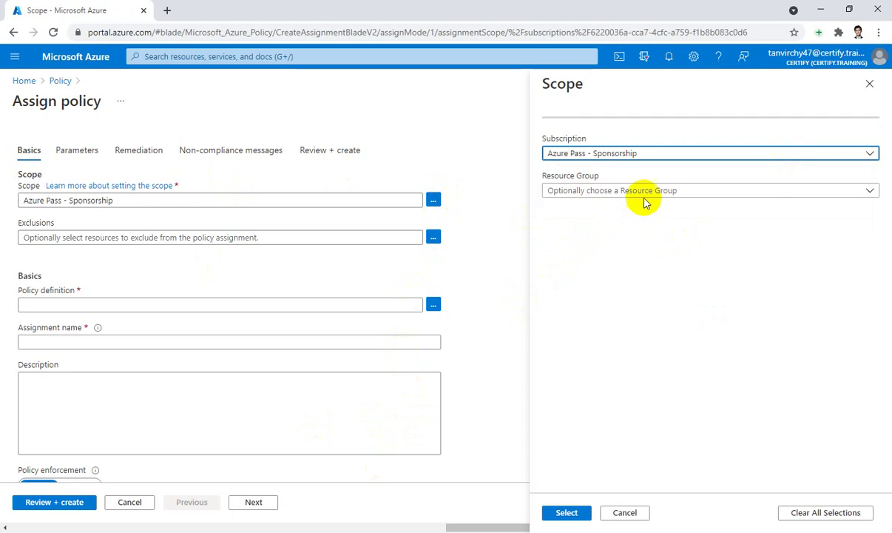
{"action": "left_click", "coordinate": [644, 198]}
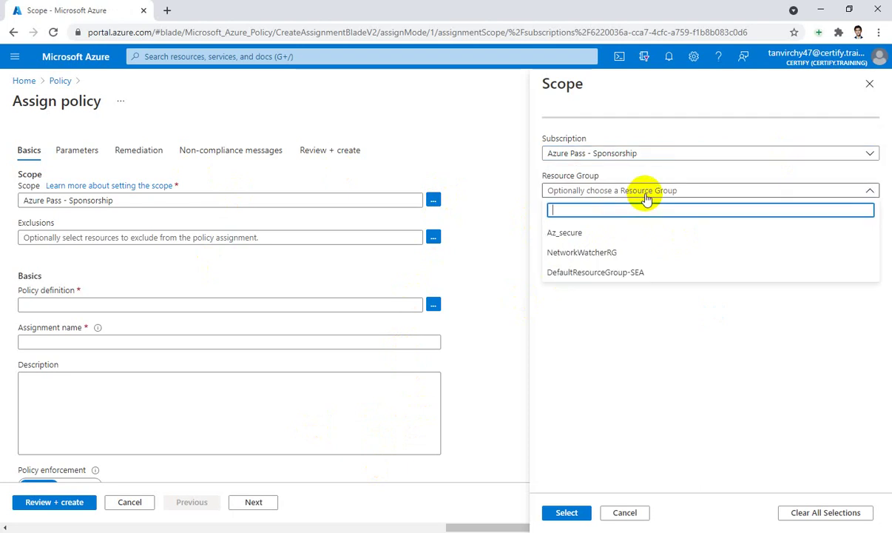
{"action": "left_click", "coordinate": [567, 232]}
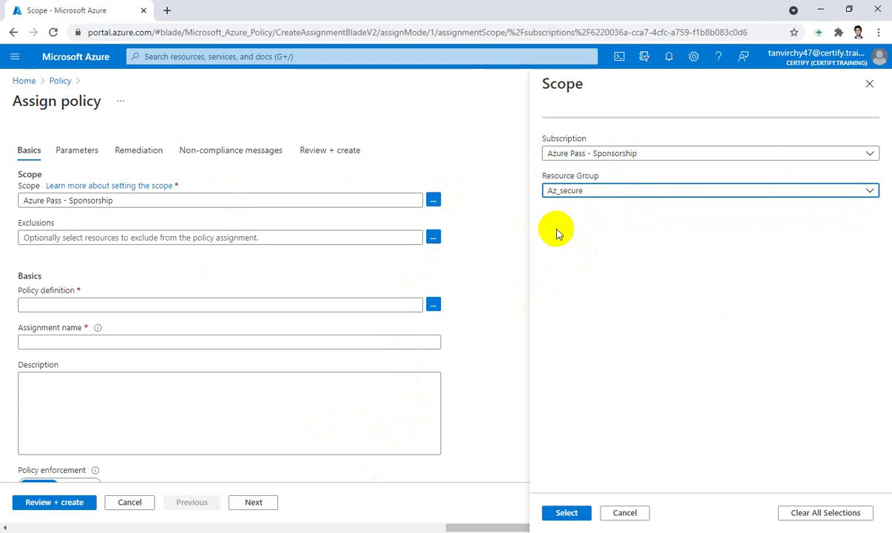
{"action": "scroll", "coordinate": [303, 326], "scroll_direction": "down", "scroll_amount": 2}
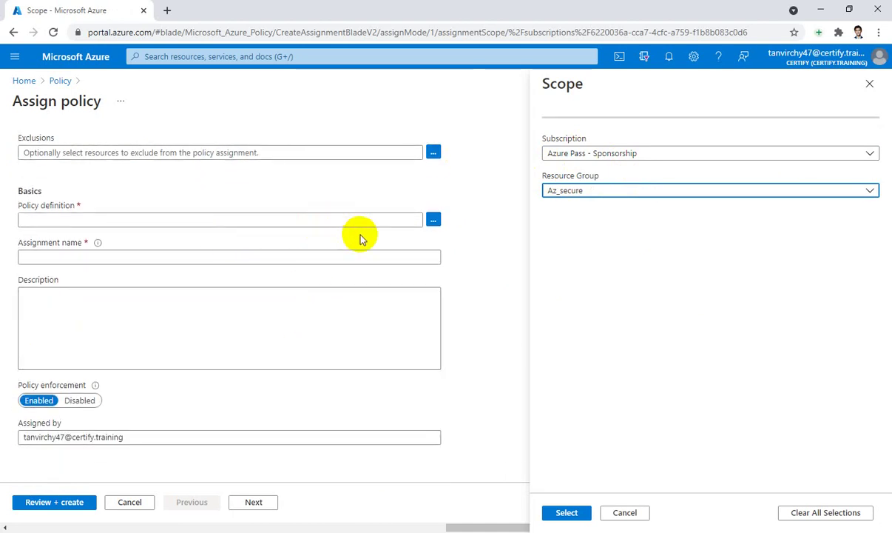
{"action": "left_click", "coordinate": [567, 512]}
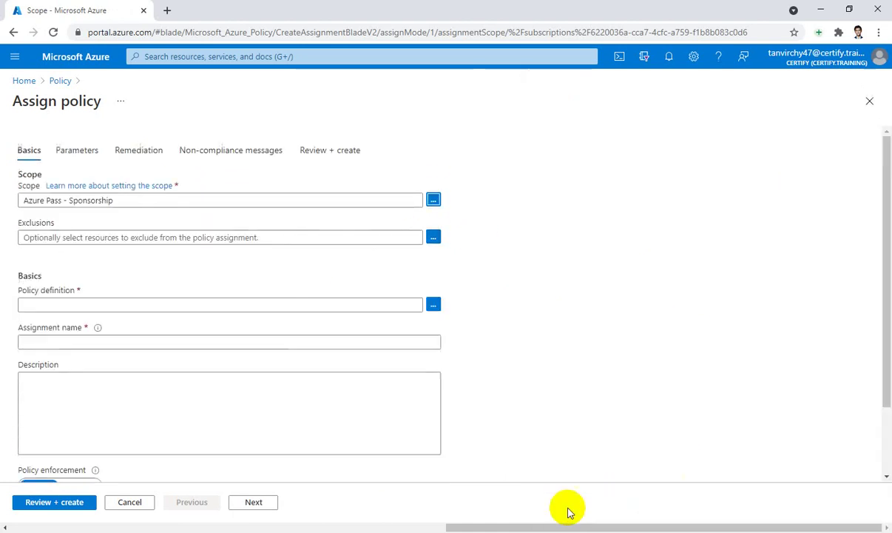
Step: Search the available definitions for "Allowed locations" and choose the built-in Allowed locations policy for the assignment
{"action": "left_click", "coordinate": [432, 306]}
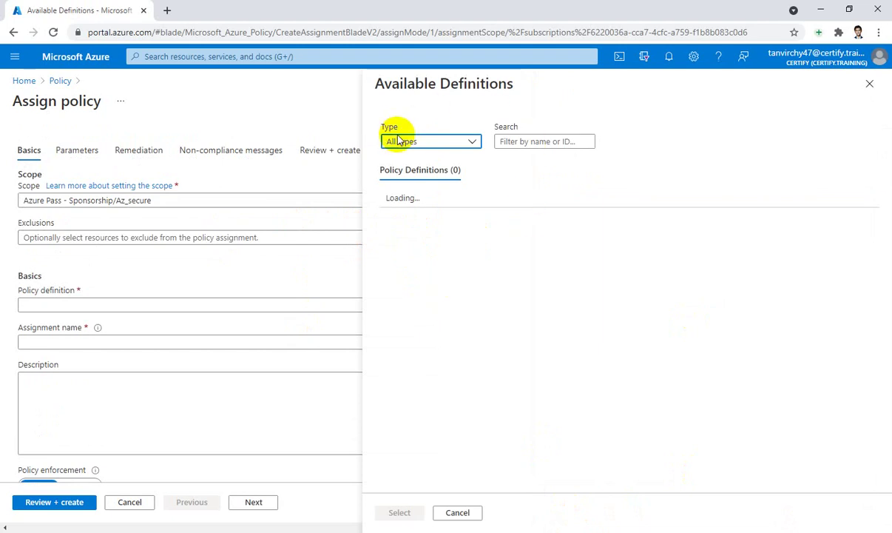
{"action": "left_click", "coordinate": [472, 142]}
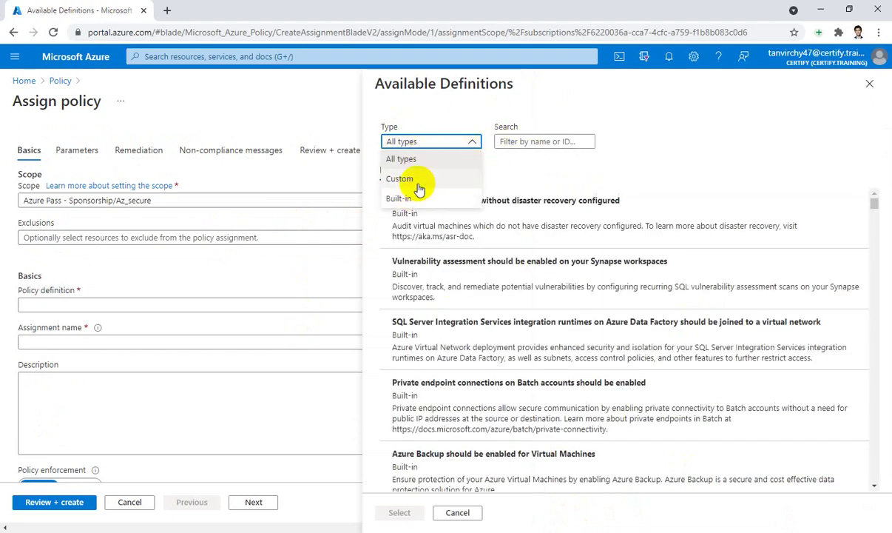
{"action": "left_click", "coordinate": [454, 113]}
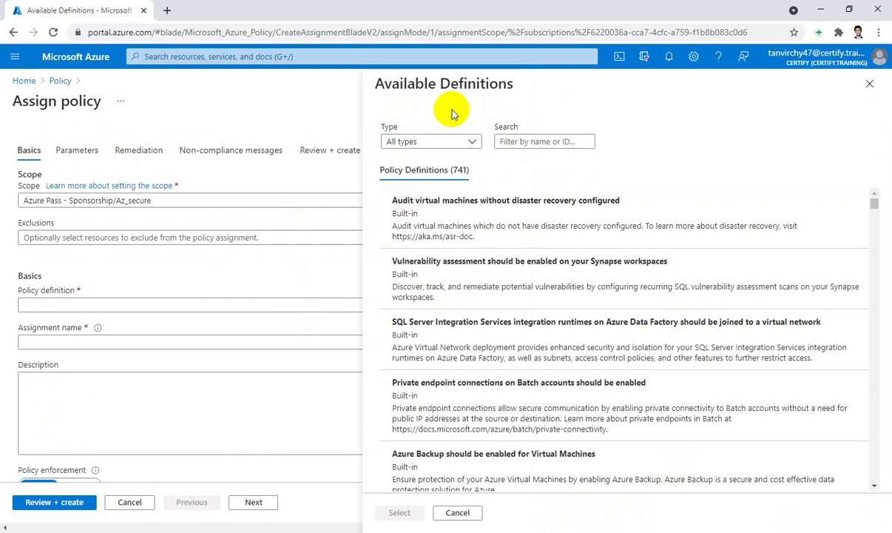
{"action": "left_click", "coordinate": [514, 141]}
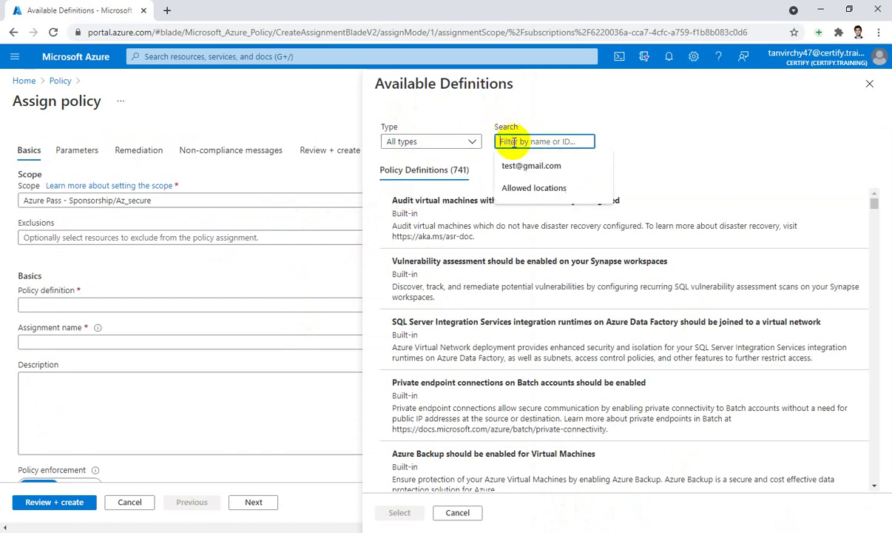
{"action": "type", "text": "allo"}
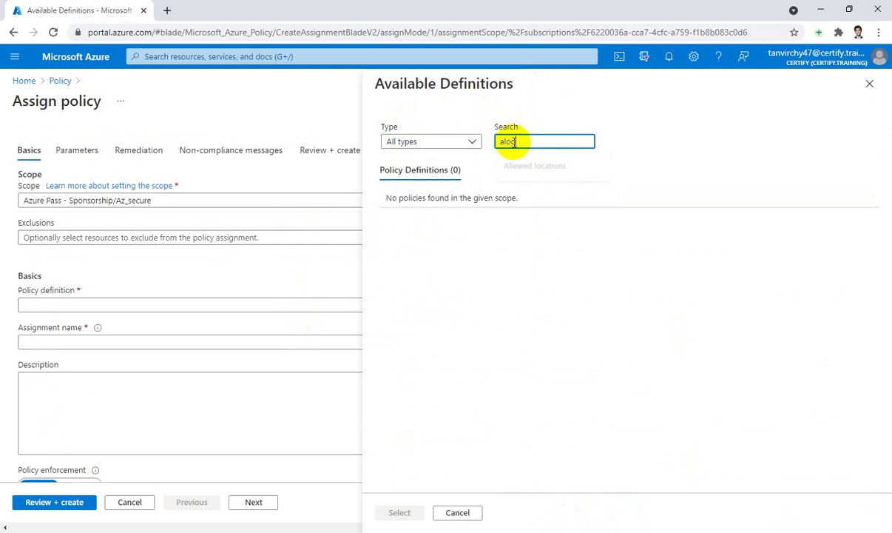
{"action": "key", "text": "BackSpace"}
{"action": "key", "text": "BackSpace"}
{"action": "key", "text": "BackSpace"}
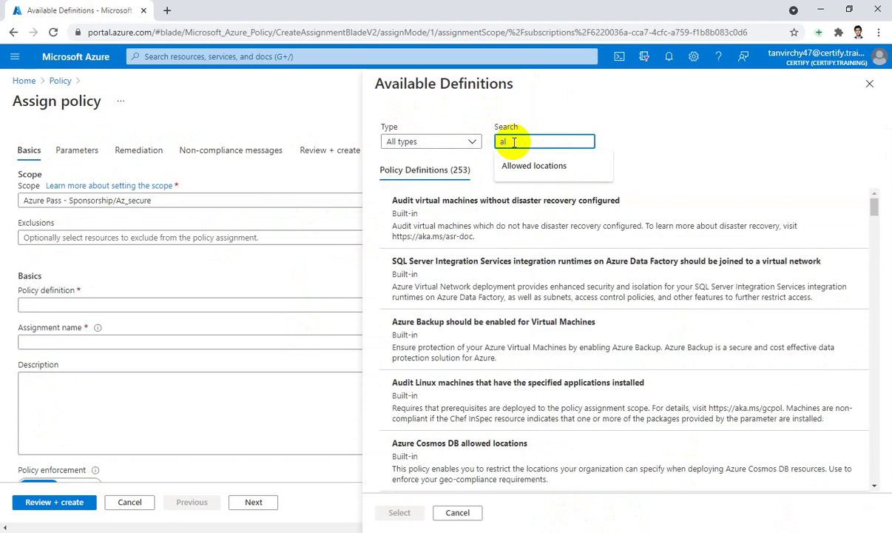
{"action": "left_click", "coordinate": [534, 166]}
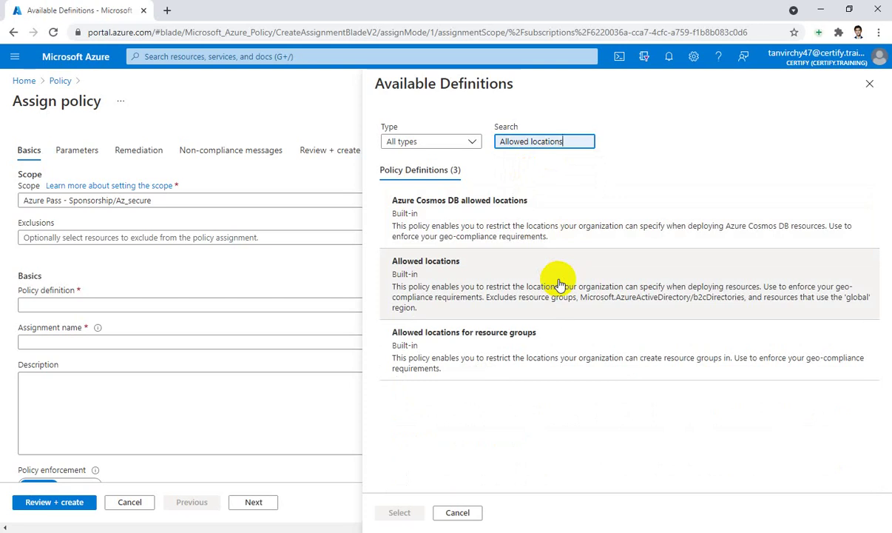
{"action": "left_click", "coordinate": [494, 284]}
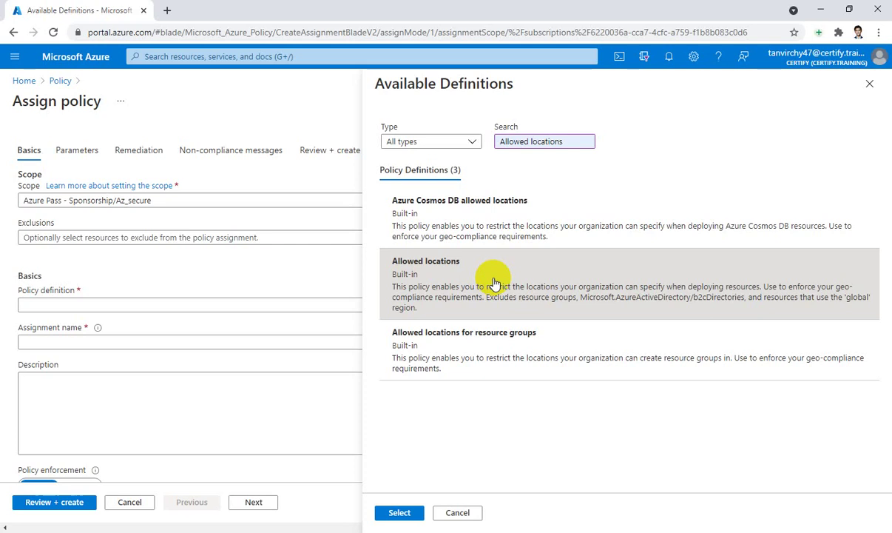
{"action": "left_click", "coordinate": [401, 513]}
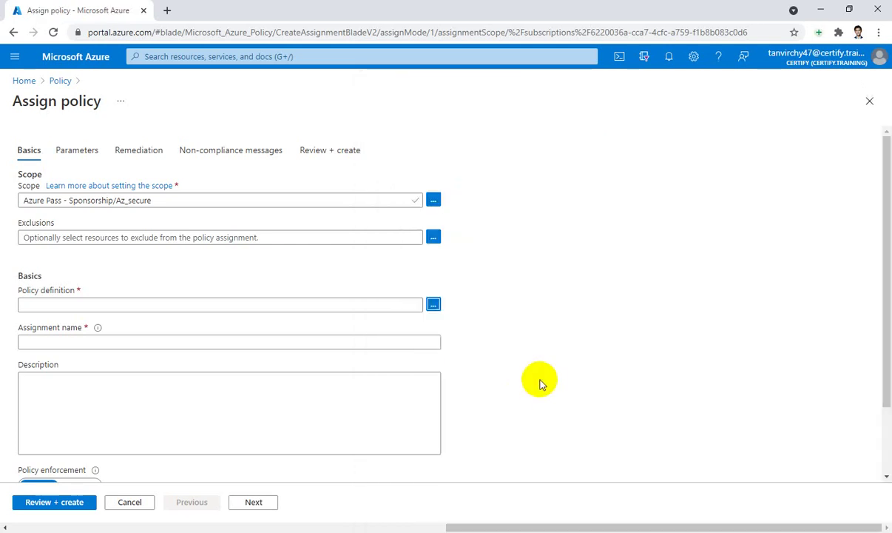
Step: Set the policy assignment's Allowed locations parameter to Japan West
{"action": "scroll", "coordinate": [126, 331], "scroll_direction": "down", "scroll_amount": 2}
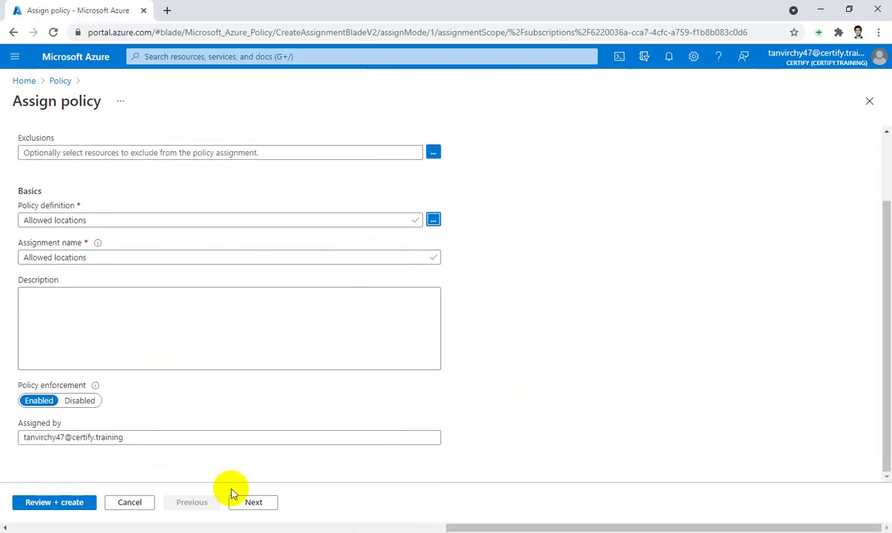
{"action": "left_click", "coordinate": [253, 504]}
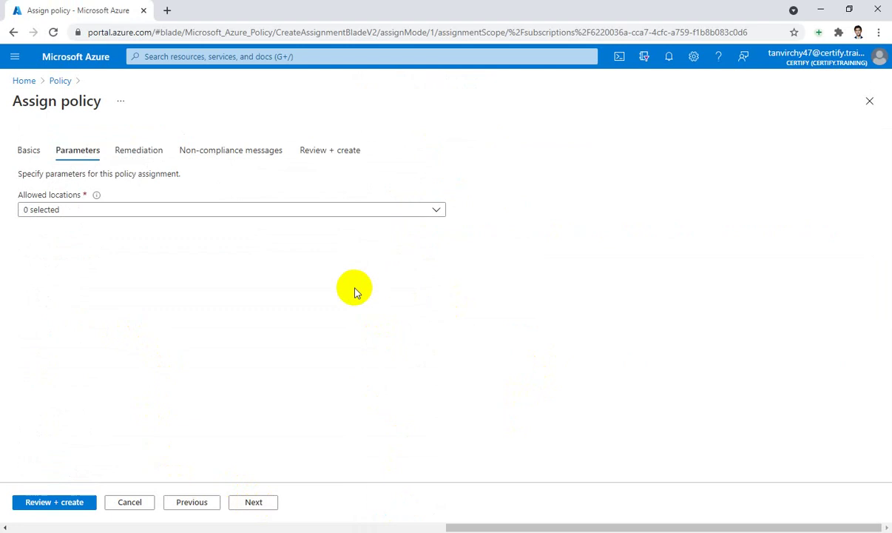
{"action": "left_click", "coordinate": [258, 212]}
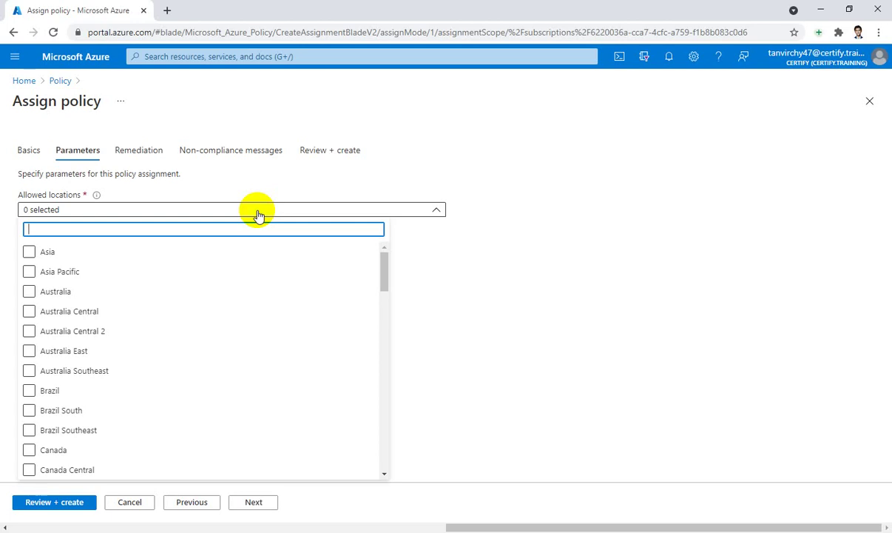
{"action": "type", "text": "japa"}
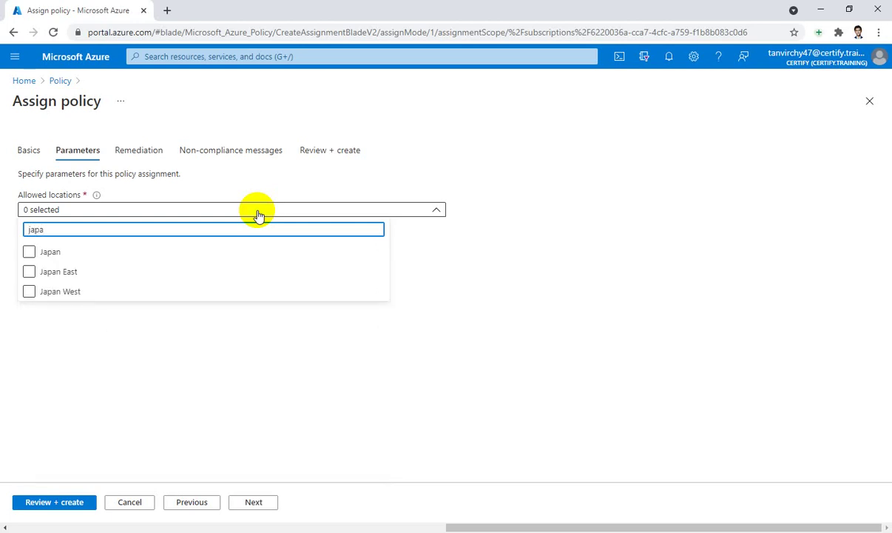
{"action": "left_click", "coordinate": [53, 291]}
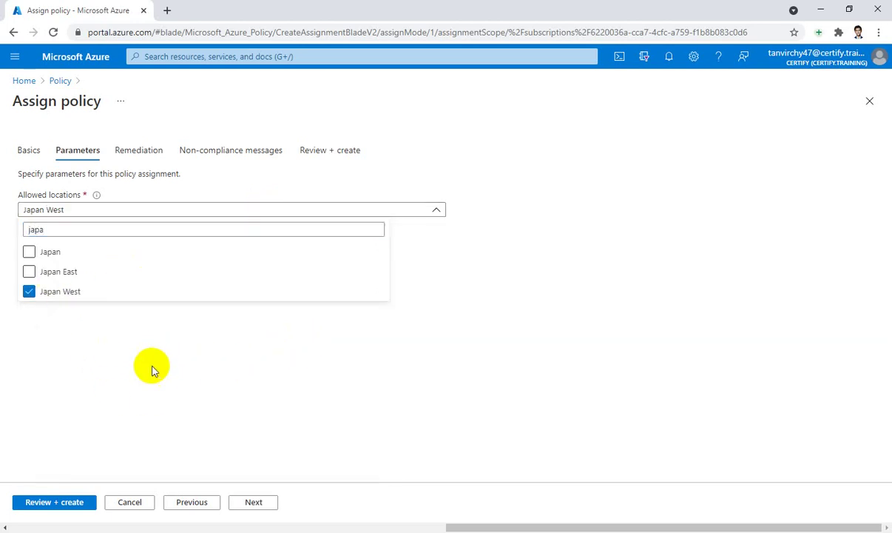
{"action": "left_click", "coordinate": [422, 244]}
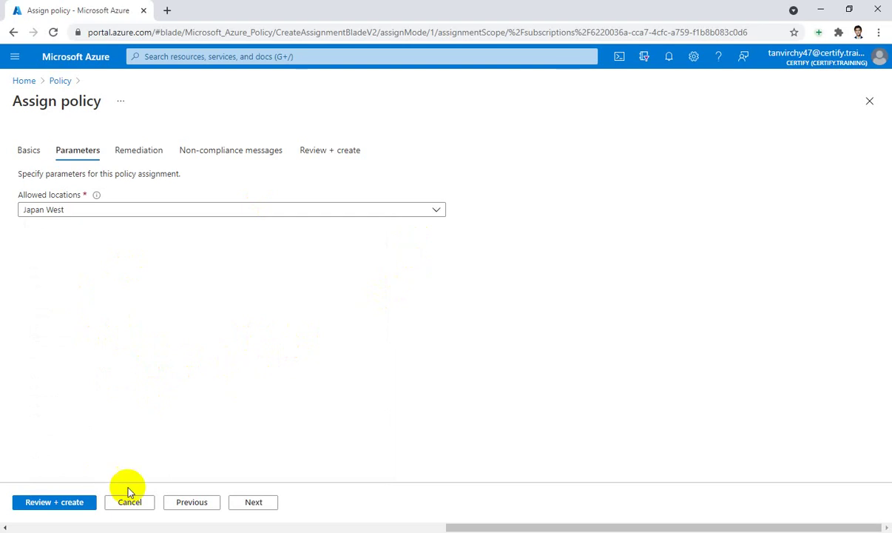
Step: Leave the remediation and non-compliance message settings unchanged, create the policy assignment and dismiss the notification
{"action": "left_click", "coordinate": [252, 503]}
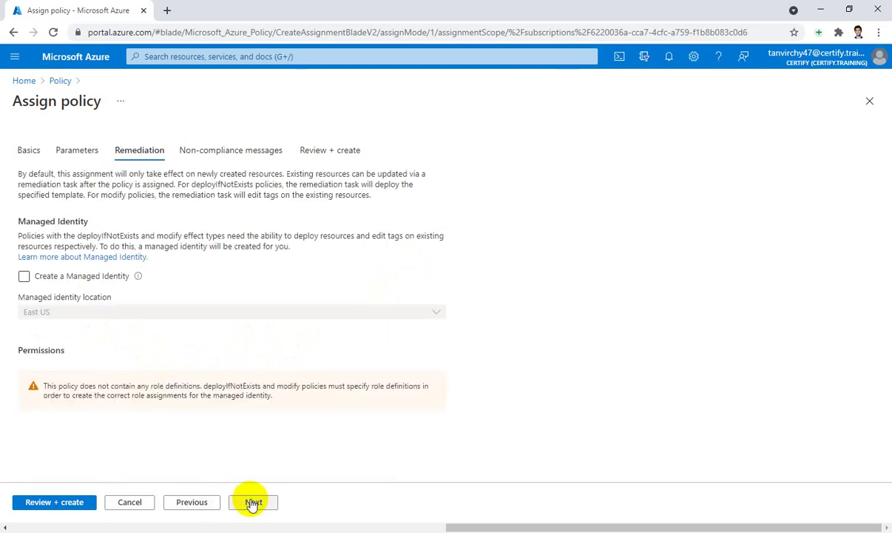
{"action": "left_click", "coordinate": [253, 502]}
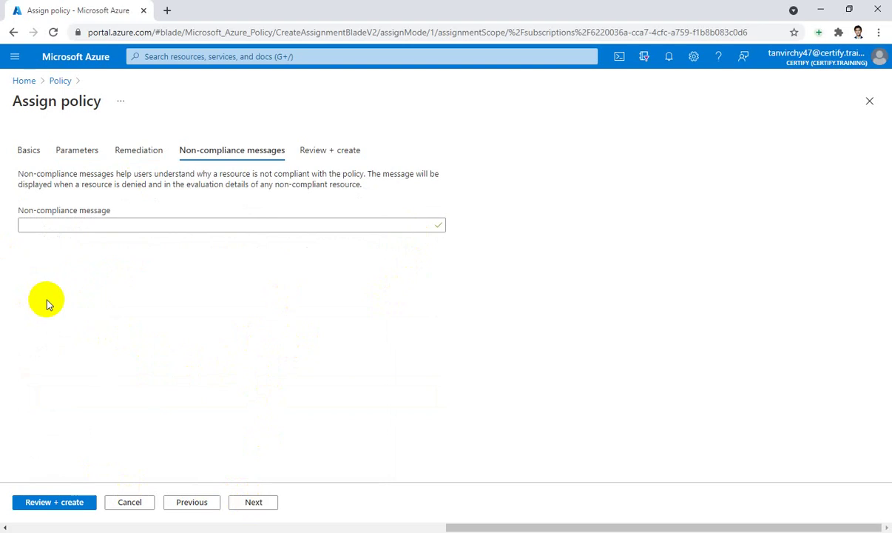
{"action": "left_click", "coordinate": [257, 502]}
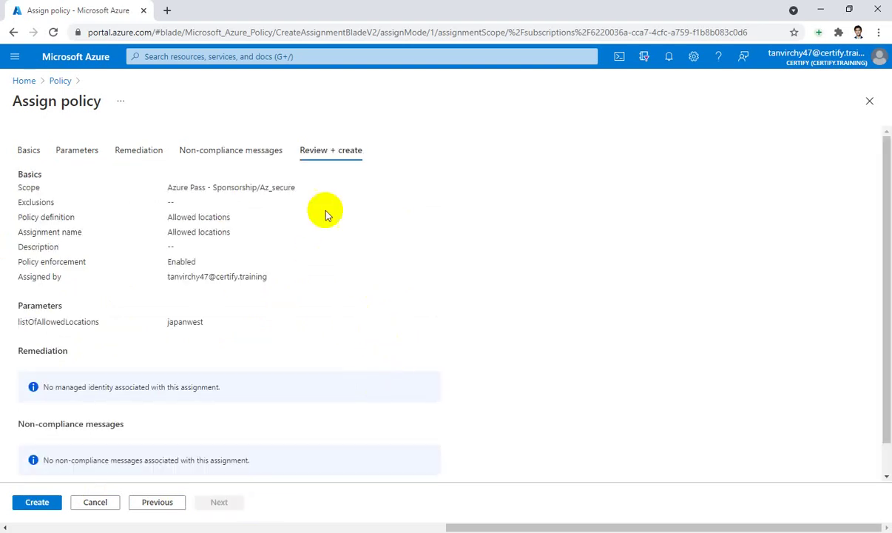
{"action": "scroll", "coordinate": [337, 208], "scroll_direction": "down", "scroll_amount": 1}
{"action": "left_click", "coordinate": [39, 504]}
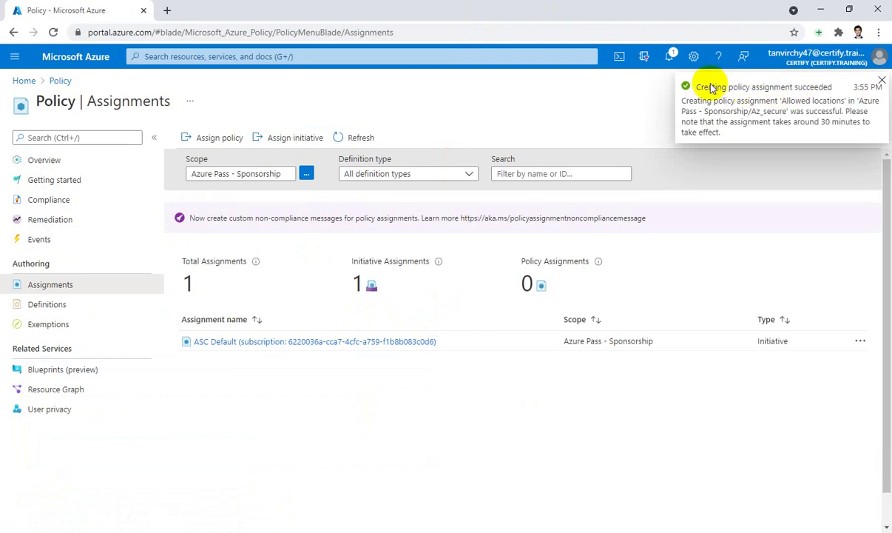
{"action": "left_click", "coordinate": [884, 81]}
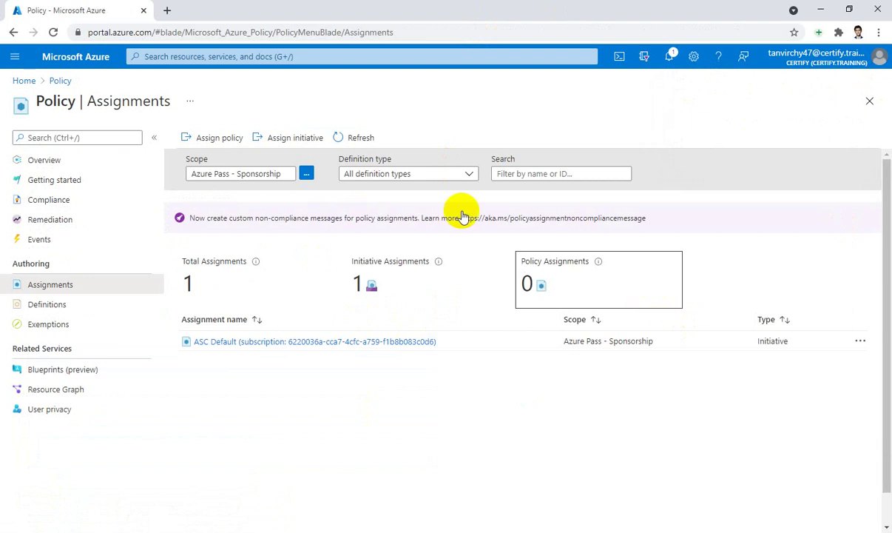
Step: Refresh the assignments list and extend its scope to both Azure Pass - Sponsorship subscriptions
{"action": "left_click", "coordinate": [350, 138]}
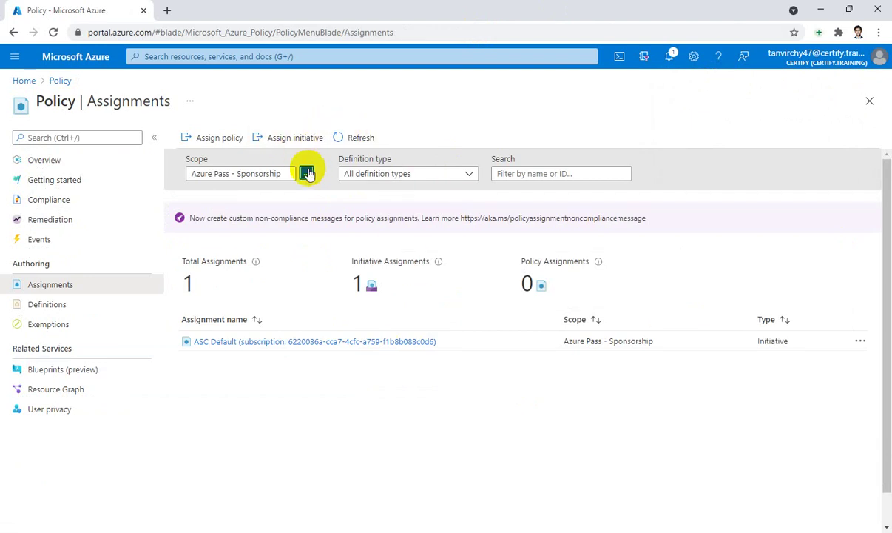
{"action": "left_click", "coordinate": [307, 173]}
{"action": "left_click", "coordinate": [866, 150]}
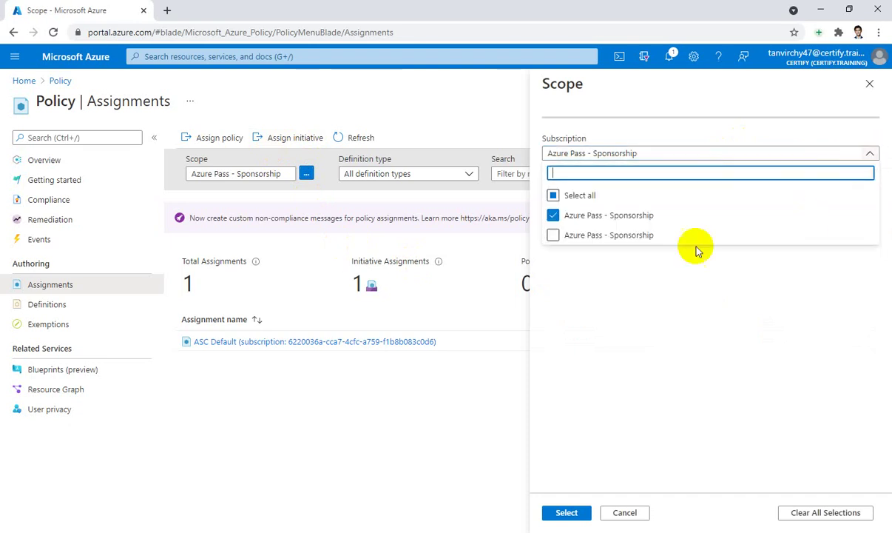
{"action": "left_click", "coordinate": [553, 236]}
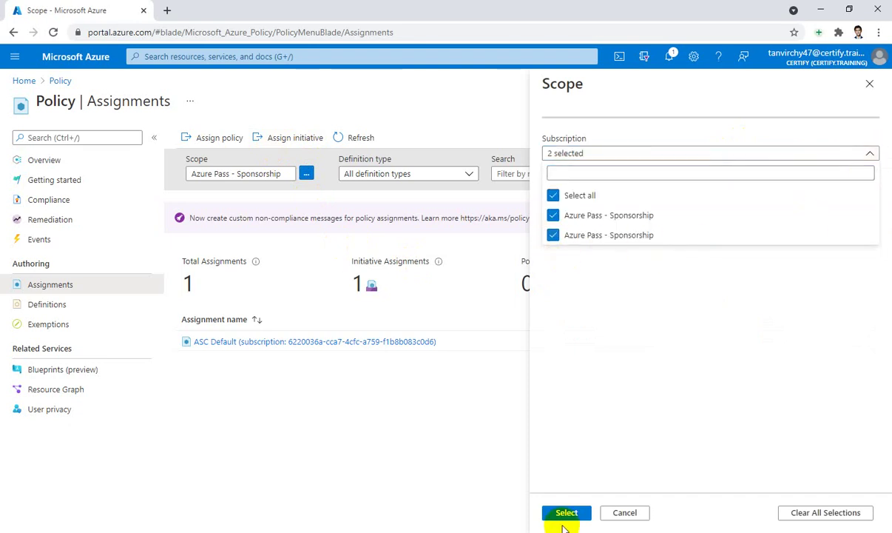
{"action": "left_click", "coordinate": [565, 512]}
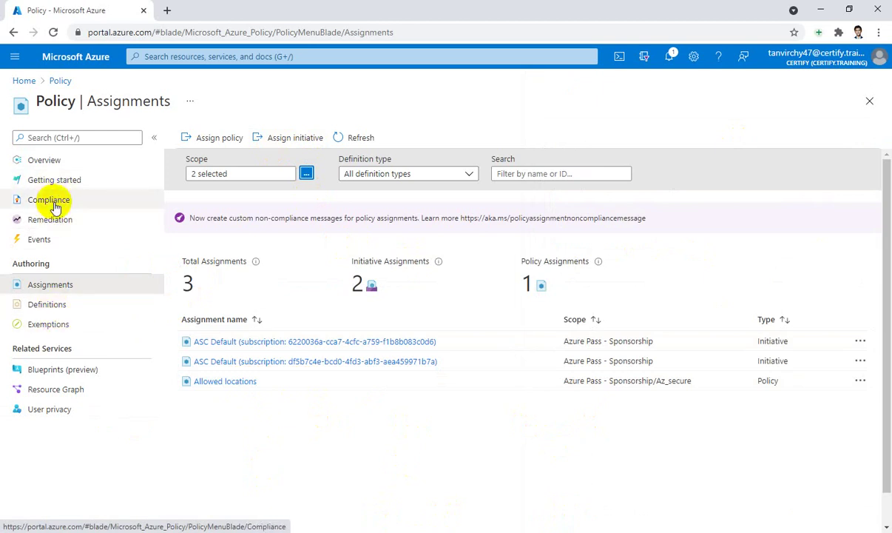
Step: Check the assignments' compliance state in the Policy overview and compliance pages, and return to the portal home
{"action": "left_click", "coordinate": [60, 81]}
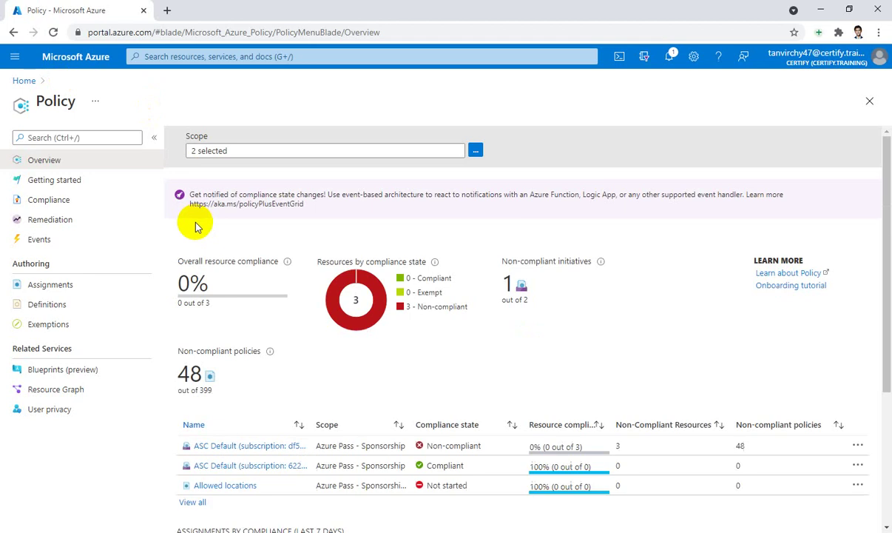
{"action": "left_click", "coordinate": [51, 200]}
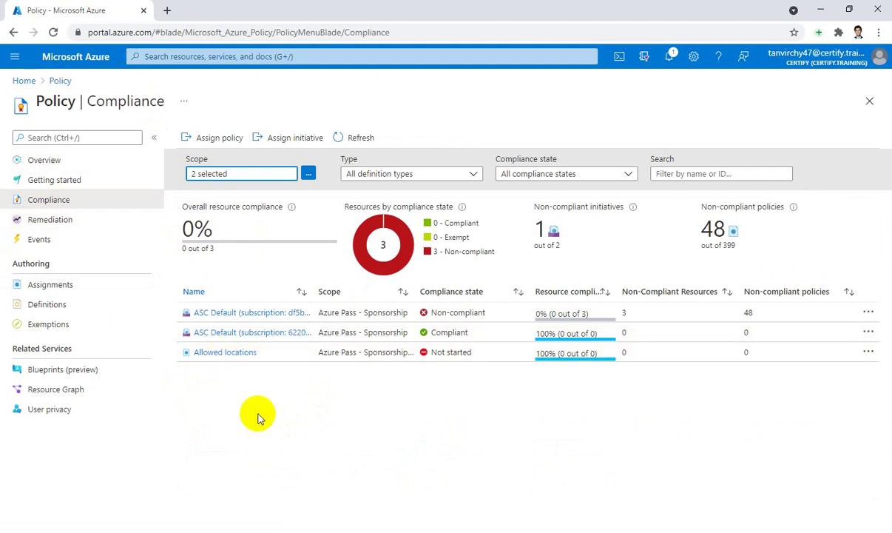
{"action": "left_click", "coordinate": [24, 80]}
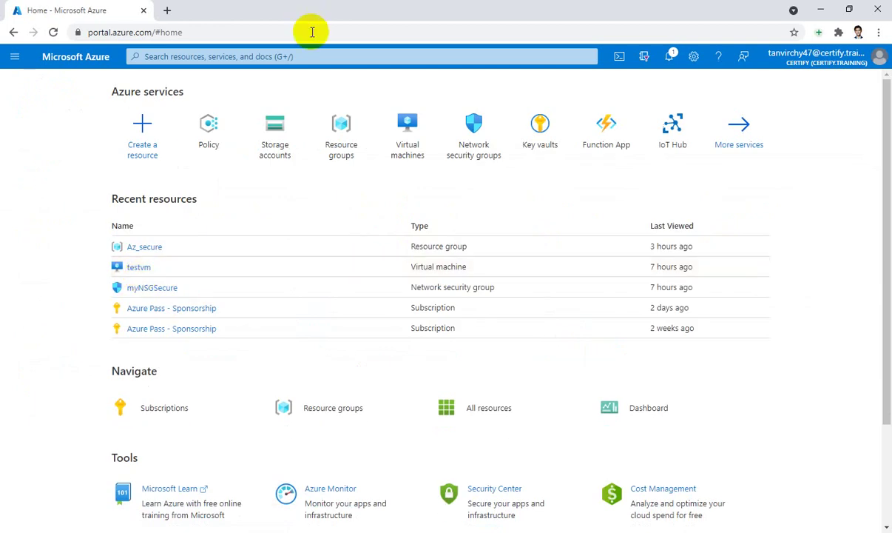
Step: Find the Storage accounts service and start creating a new storage account
{"action": "left_click", "coordinate": [320, 61]}
{"action": "type", "text": "s"}
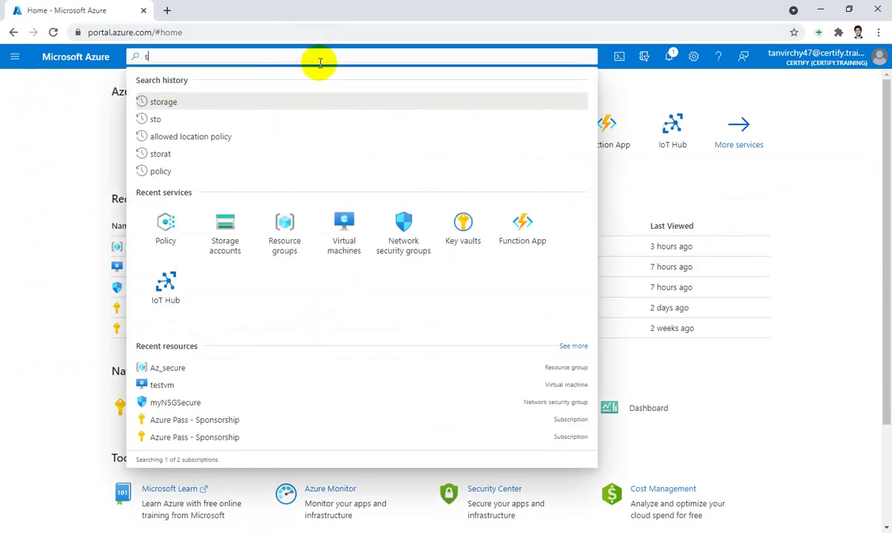
{"action": "type", "text": "tora"}
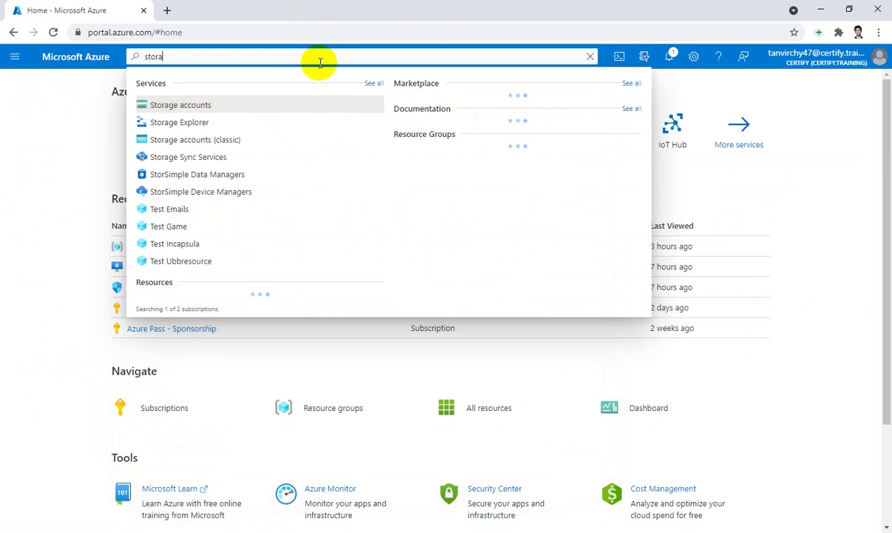
{"action": "left_click", "coordinate": [191, 106]}
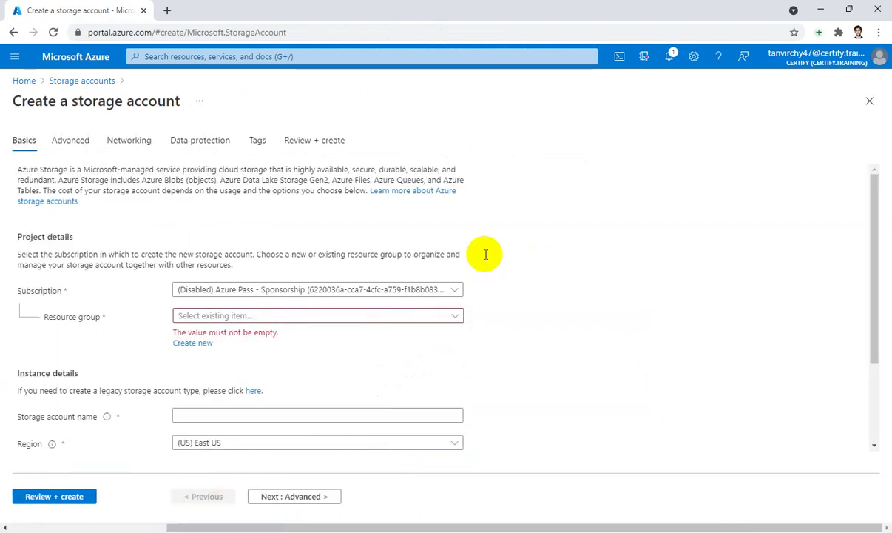
Step: Set the storage account's subscription to the enabled Azure Pass - Sponsorship and its resource group to Az_secure
{"action": "left_click", "coordinate": [409, 290]}
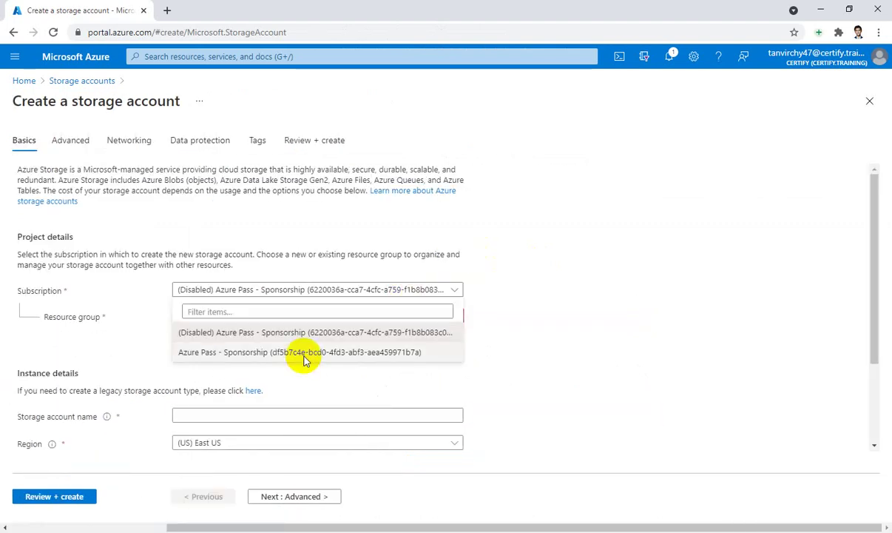
{"action": "left_click", "coordinate": [304, 358]}
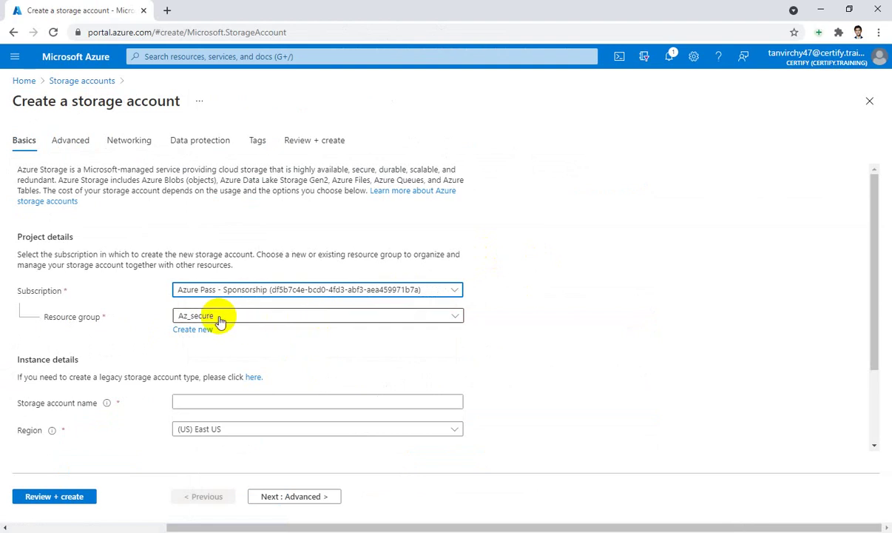
{"action": "left_click", "coordinate": [247, 321]}
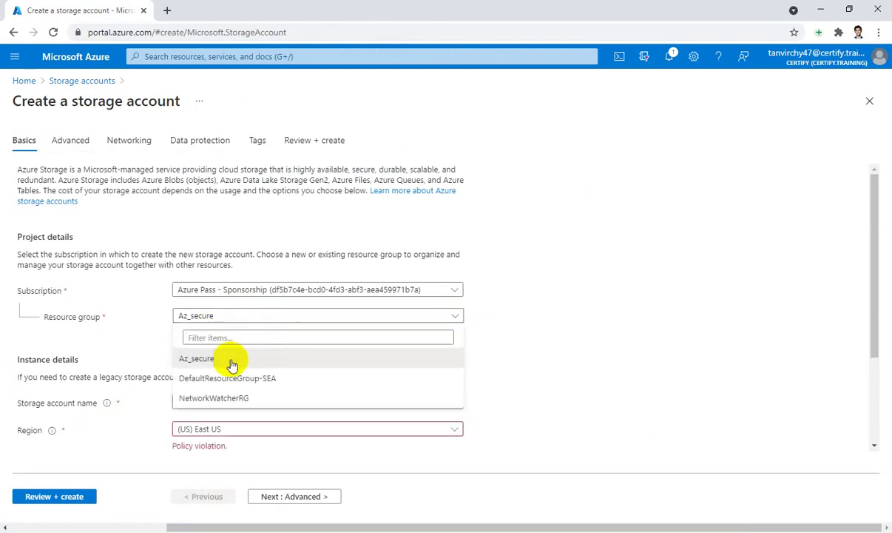
{"action": "left_click", "coordinate": [308, 361]}
Step: Name the new storage account storageaccountx1
{"action": "scroll", "coordinate": [432, 324], "scroll_direction": "down", "scroll_amount": 3}
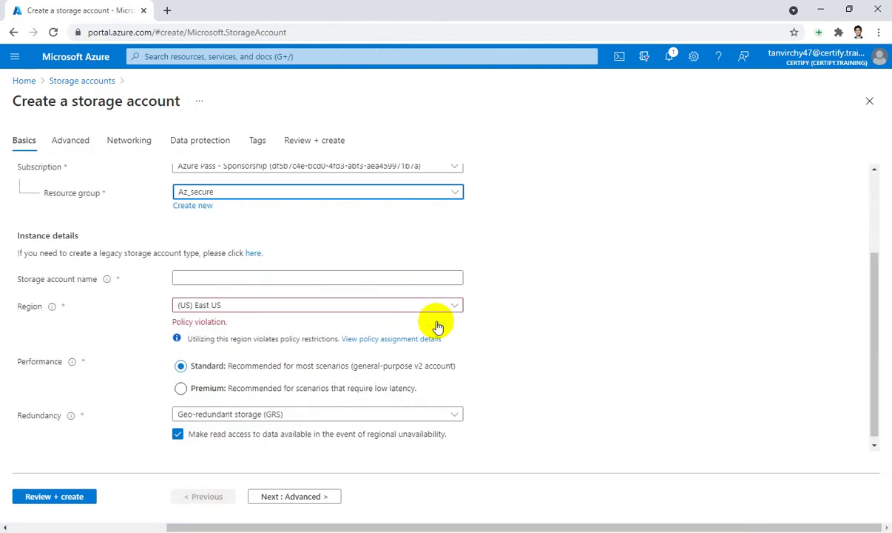
{"action": "left_click", "coordinate": [366, 280]}
{"action": "left_click", "coordinate": [233, 303]}
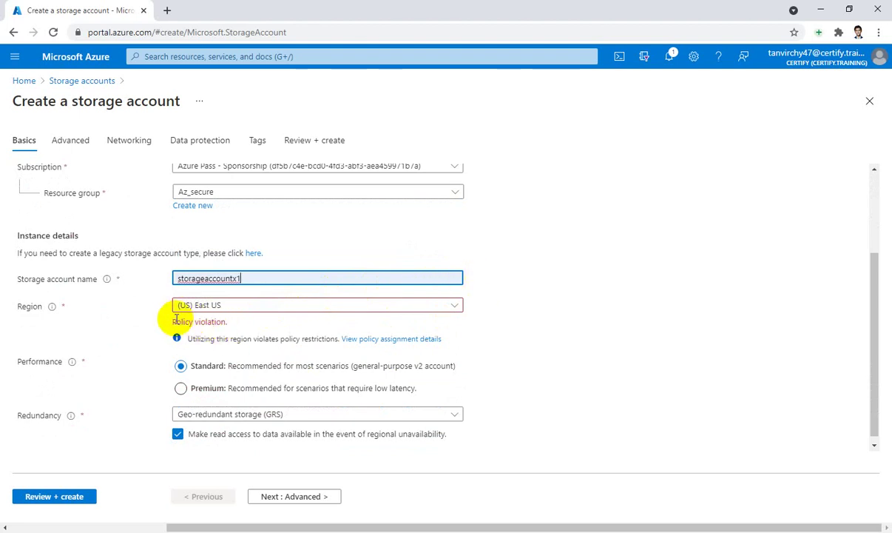
Step: Try to create the storage account in the East US region, keeping the default advanced, networking, data protection and tag settings
{"action": "left_click_drag", "start_coordinate": [174, 320], "coordinate": [236, 327]}
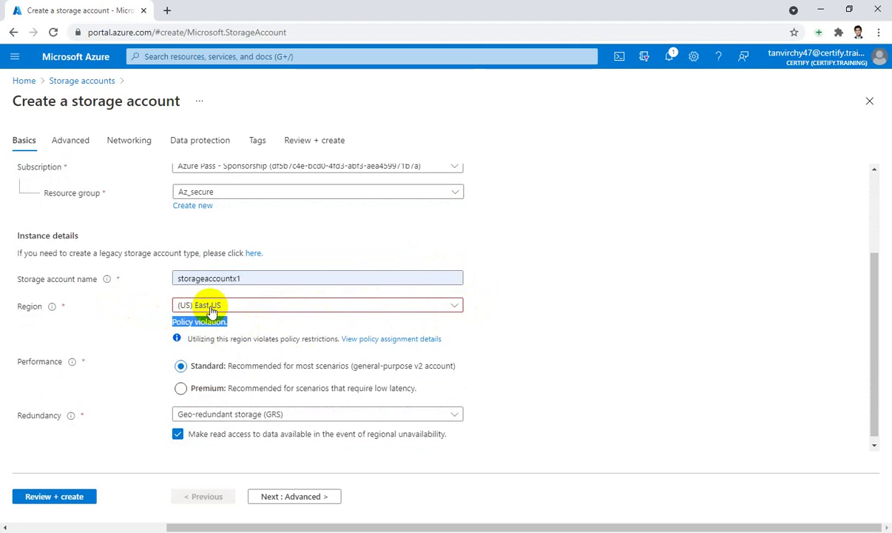
{"action": "left_click", "coordinate": [670, 275]}
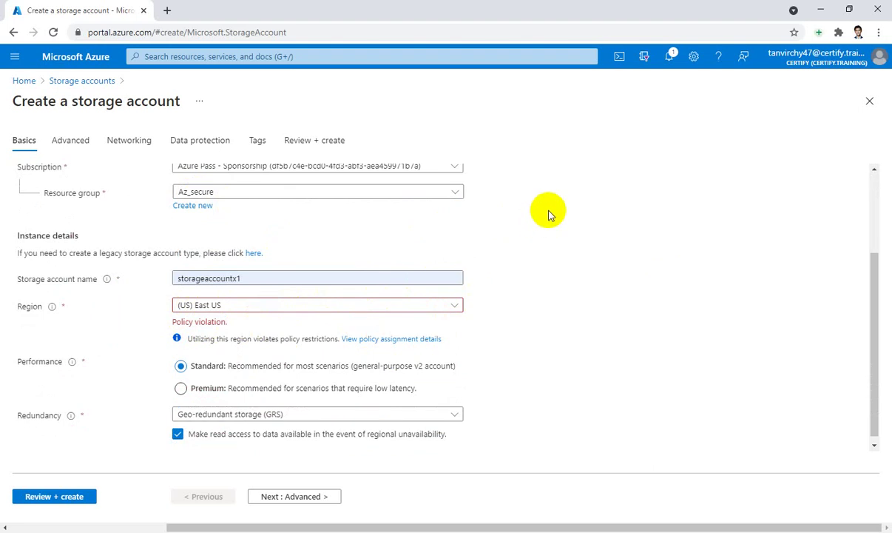
{"action": "left_click", "coordinate": [183, 323]}
{"action": "left_click_drag", "start_coordinate": [184, 323], "coordinate": [230, 324]}
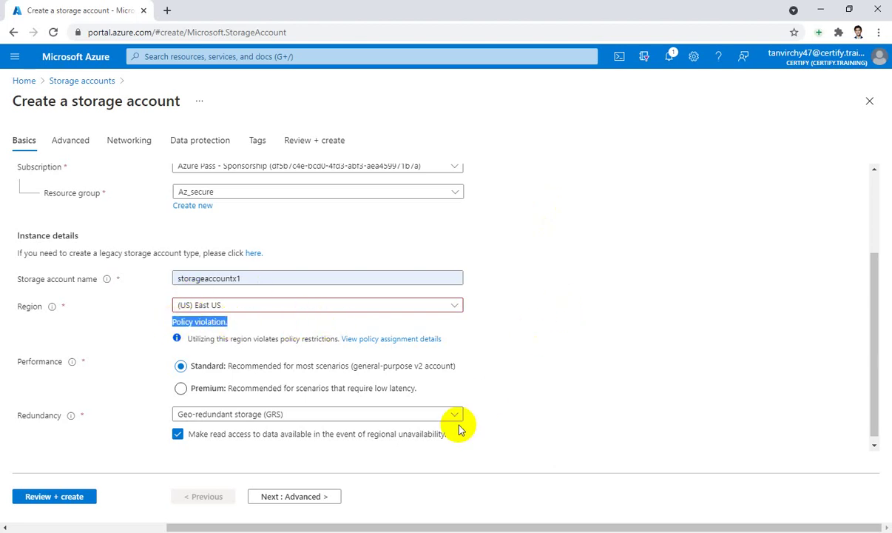
{"action": "left_click", "coordinate": [300, 498]}
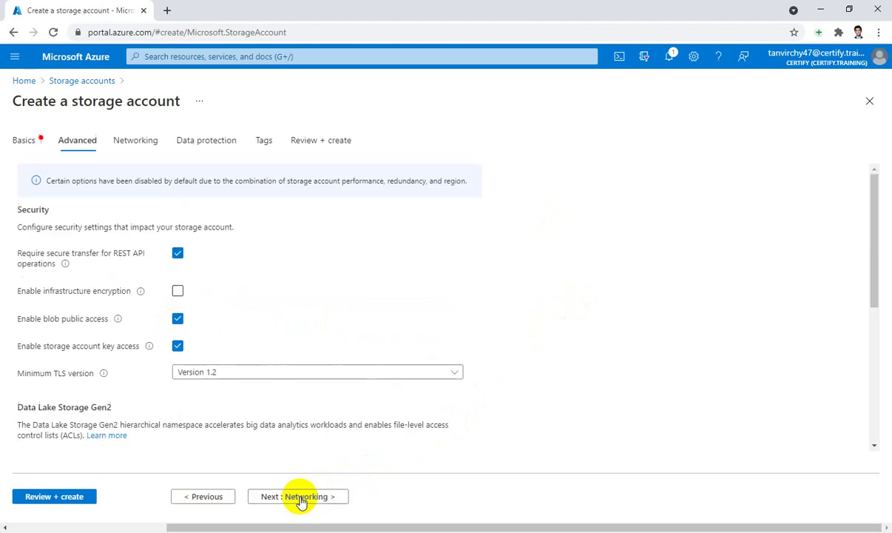
{"action": "left_click", "coordinate": [299, 498]}
{"action": "left_click", "coordinate": [299, 498]}
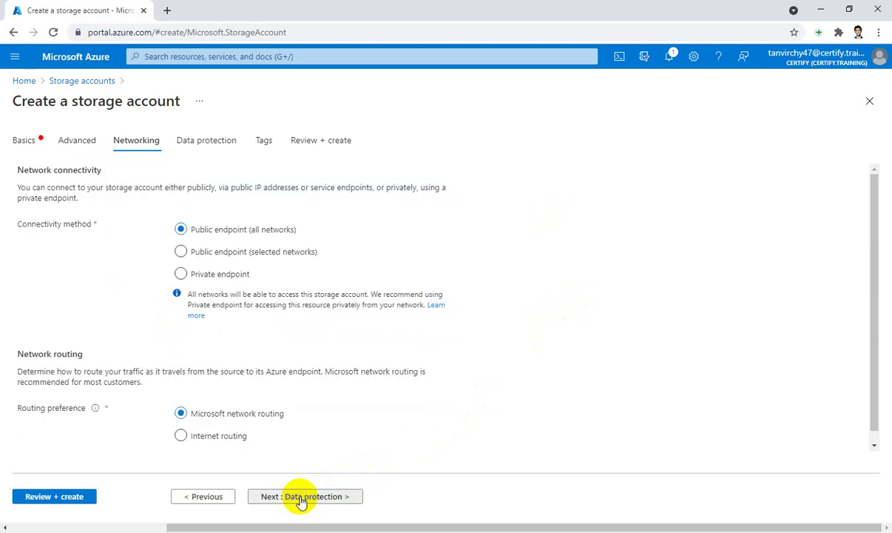
{"action": "left_click", "coordinate": [300, 498]}
{"action": "left_click", "coordinate": [308, 497]}
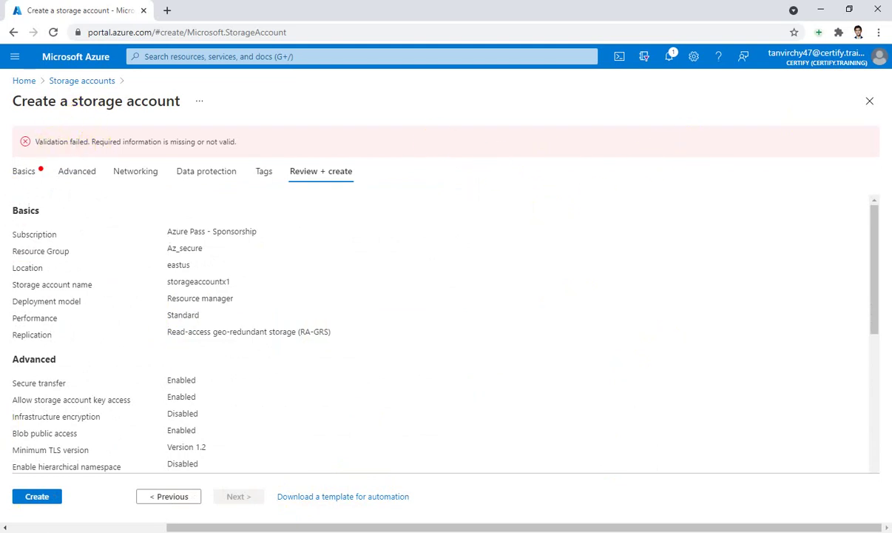
{"action": "left_click", "coordinate": [37, 497]}
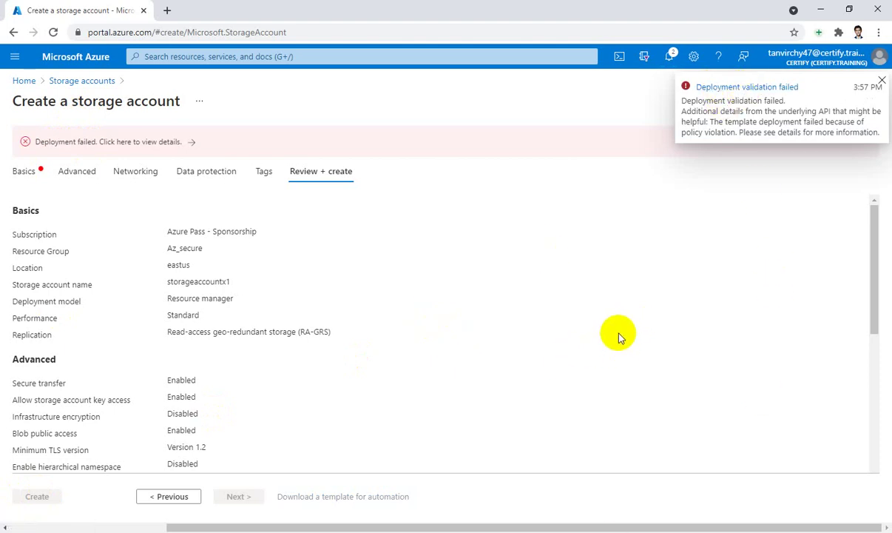
{"action": "left_click", "coordinate": [883, 81]}
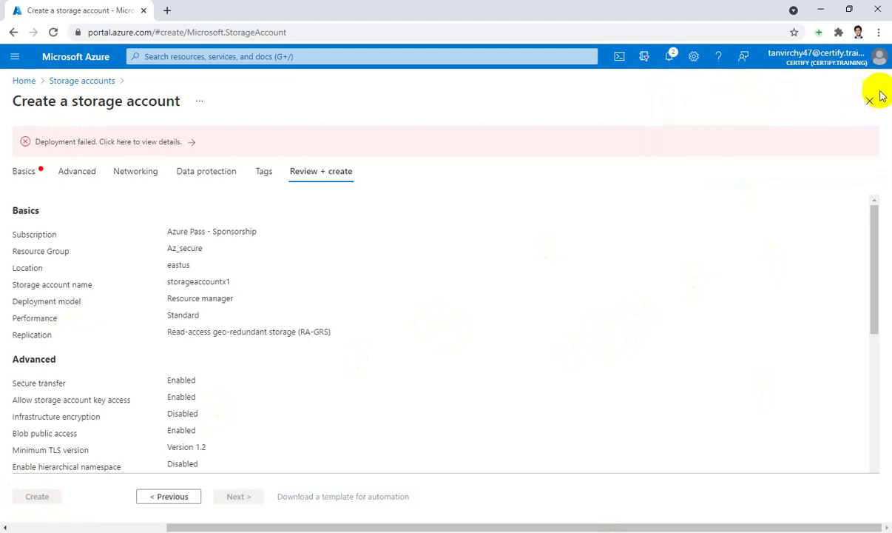
Step: Go back to the storage account's basic settings and change its region to (Asia Pacific) Japan West
{"action": "left_click", "coordinate": [26, 178]}
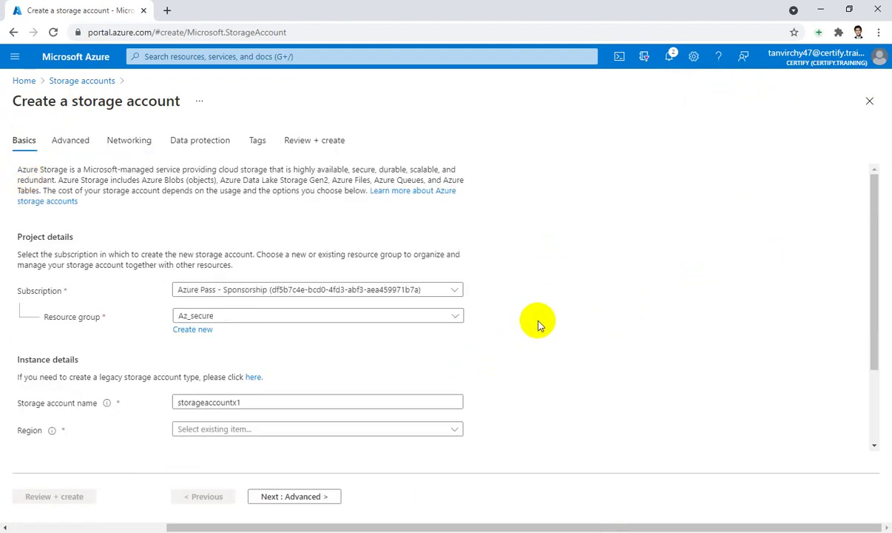
{"action": "scroll", "coordinate": [547, 317], "scroll_direction": "down", "scroll_amount": 3}
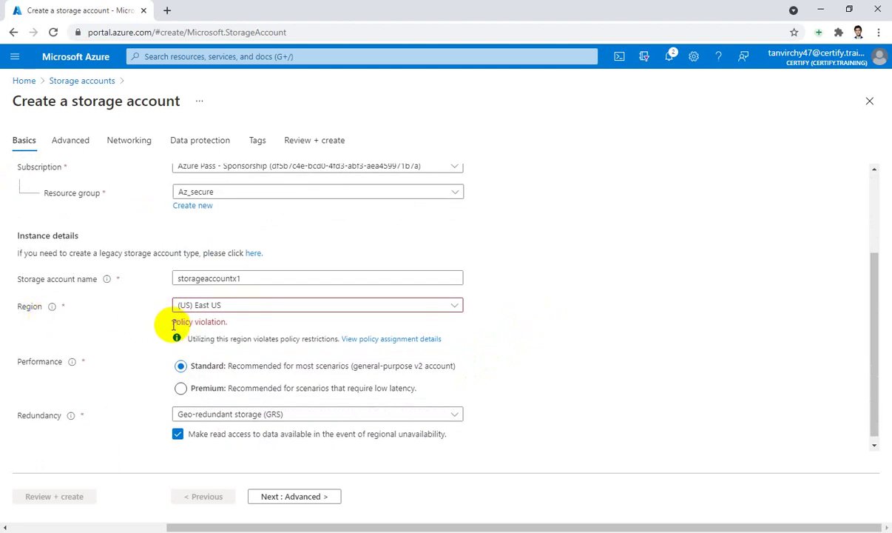
{"action": "left_click_drag", "start_coordinate": [171, 322], "coordinate": [313, 326]}
{"action": "left_click", "coordinate": [511, 315]}
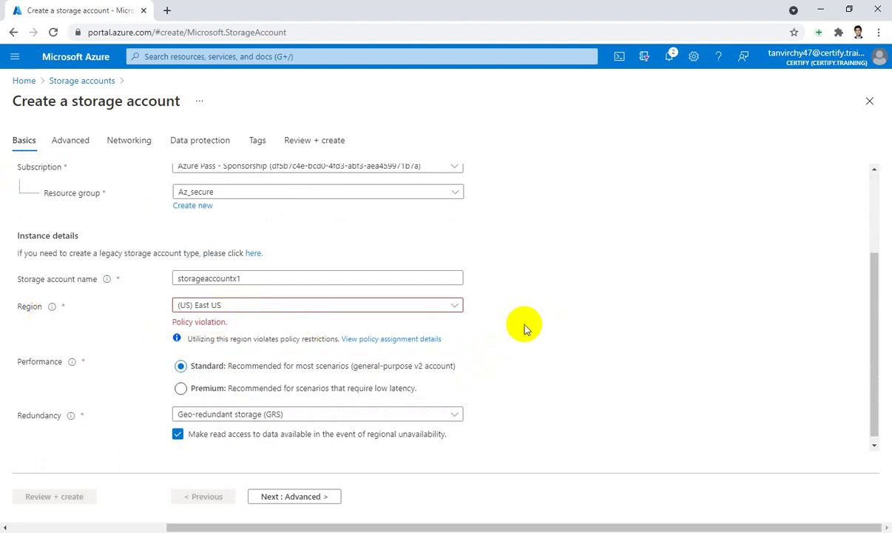
{"action": "left_click", "coordinate": [408, 308]}
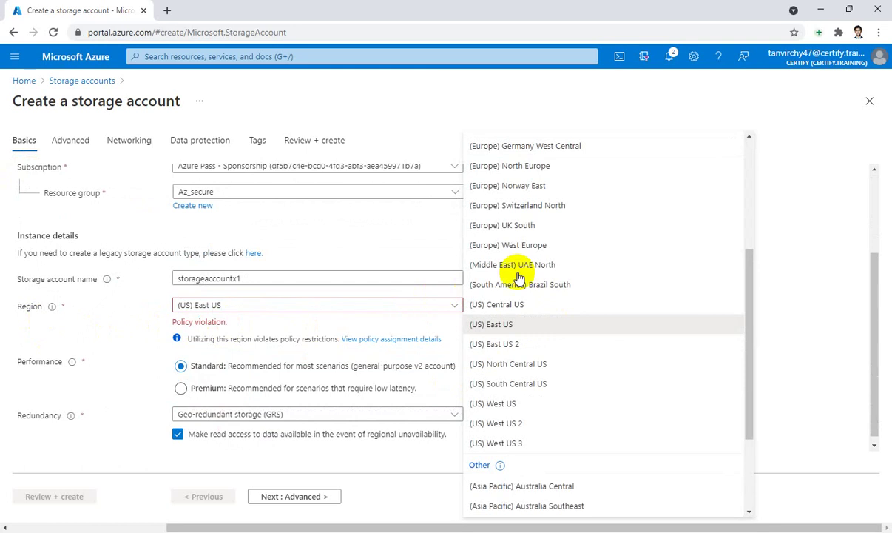
{"action": "scroll", "coordinate": [511, 282], "scroll_direction": "up", "scroll_amount": 5}
{"action": "left_click", "coordinate": [528, 140]}
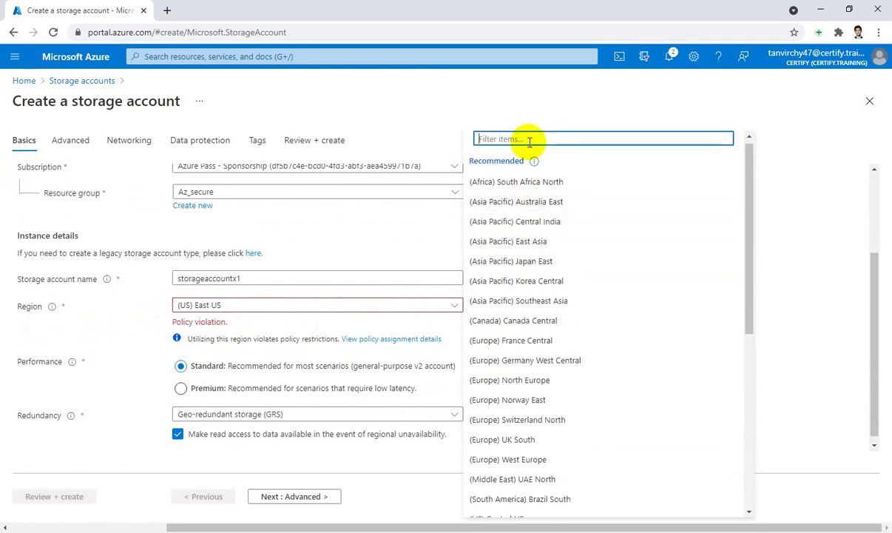
{"action": "type", "text": "japan"}
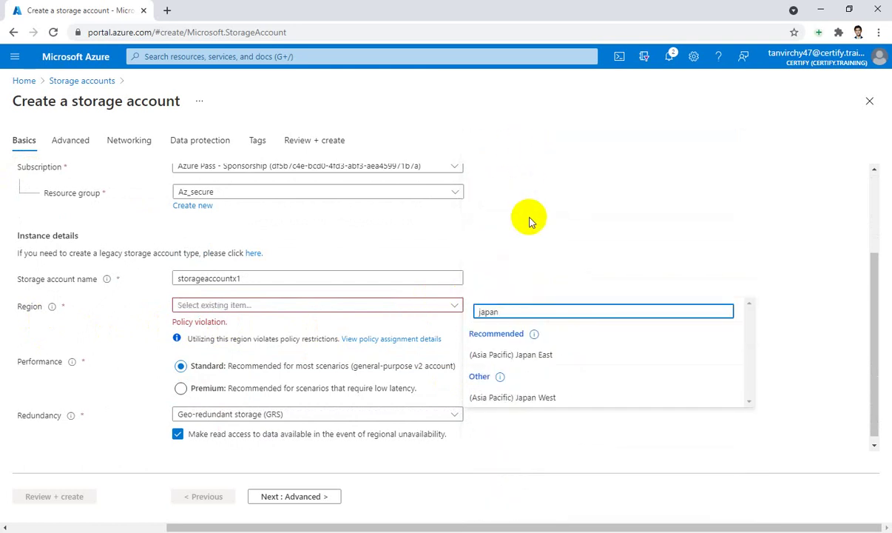
{"action": "left_click", "coordinate": [541, 399]}
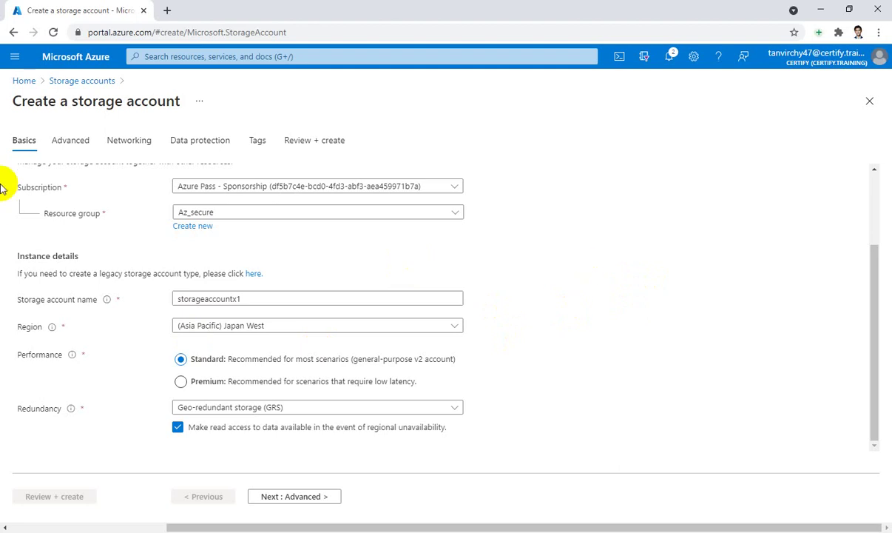
Step: Leave the storage account form, delete the Allowed locations assignment from Policy compliance, and return to the portal home
{"action": "left_click", "coordinate": [25, 83]}
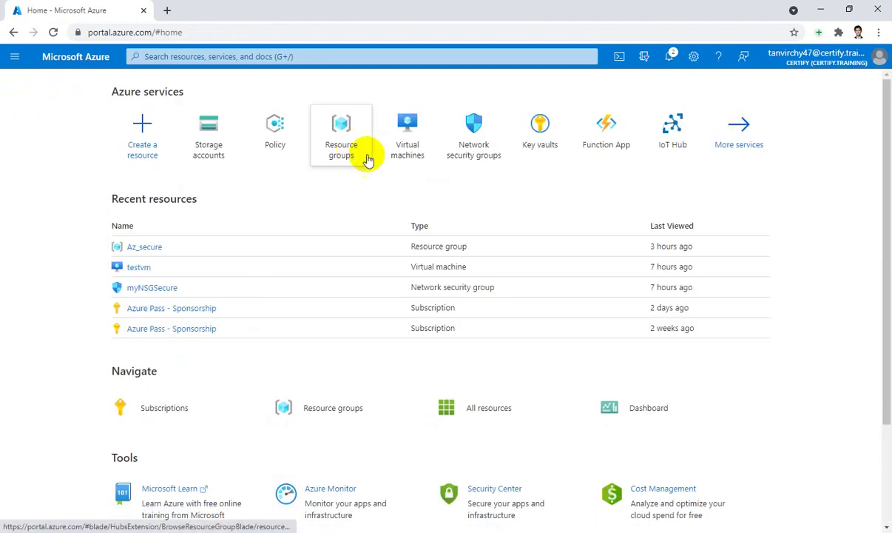
{"action": "left_click", "coordinate": [276, 145]}
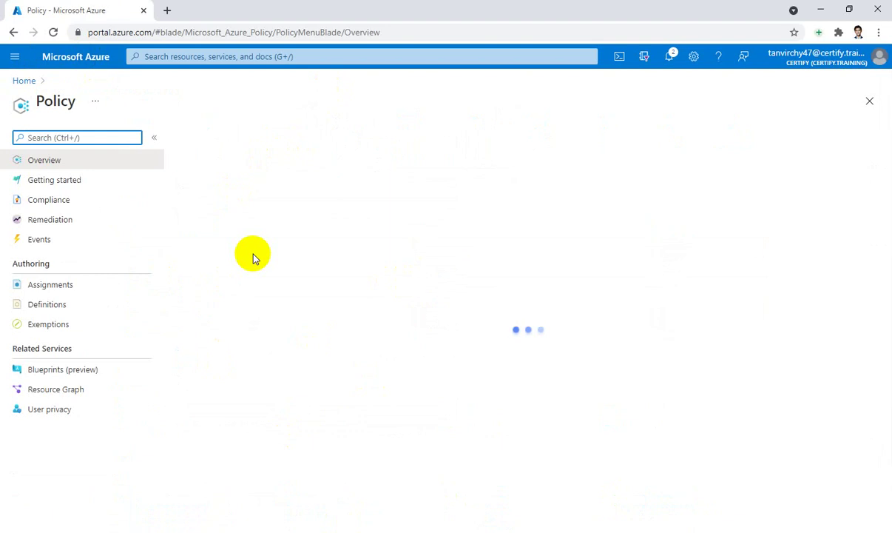
{"action": "left_click", "coordinate": [49, 204]}
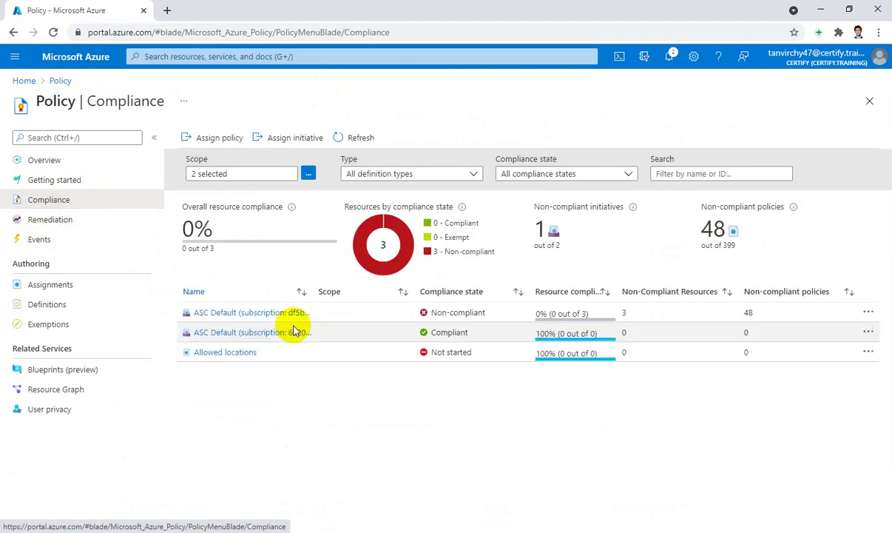
{"action": "left_click", "coordinate": [239, 354]}
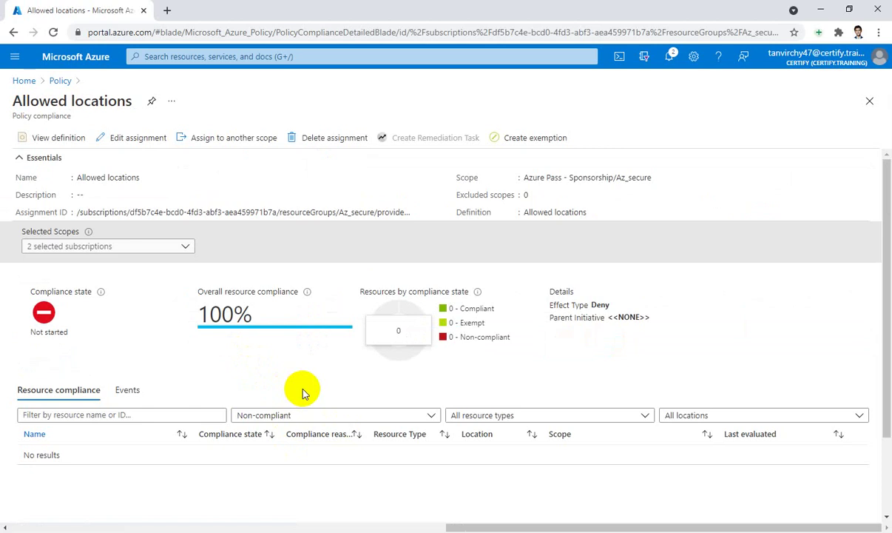
{"action": "left_click", "coordinate": [317, 145]}
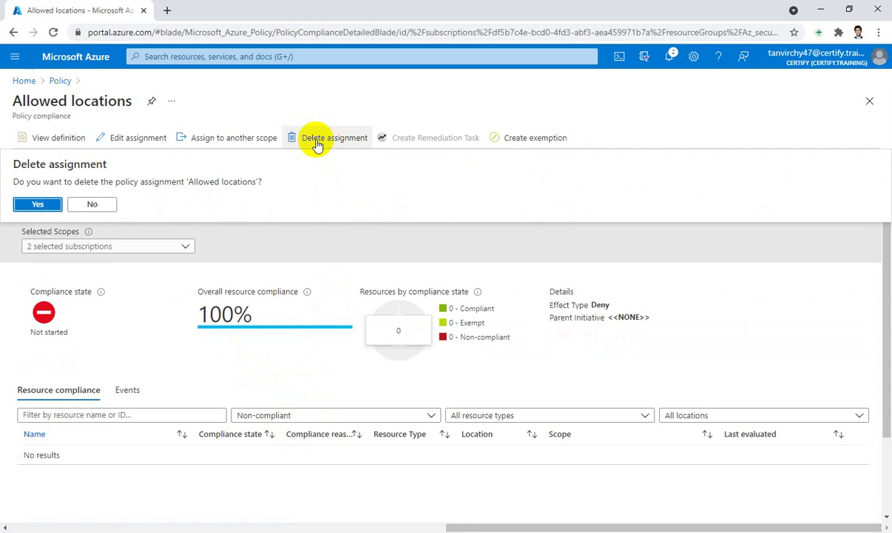
{"action": "left_click", "coordinate": [28, 204]}
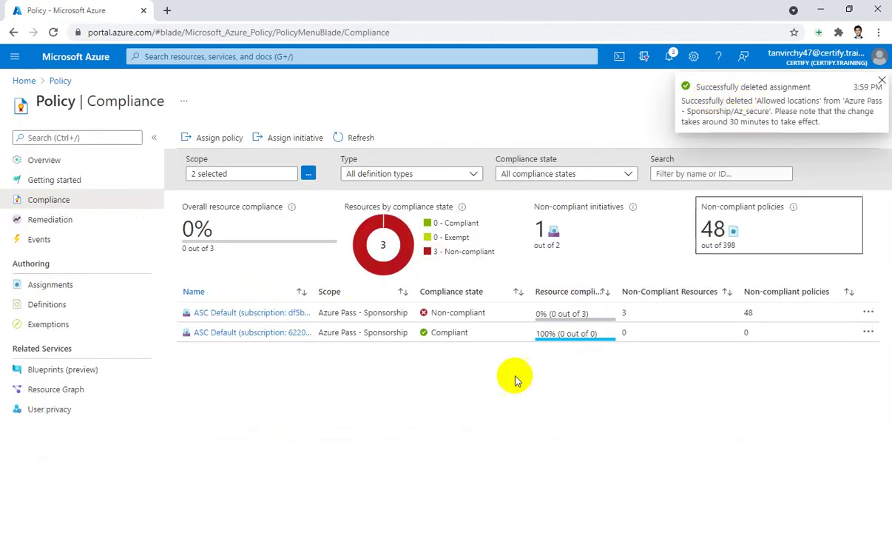
{"action": "left_click", "coordinate": [23, 80]}
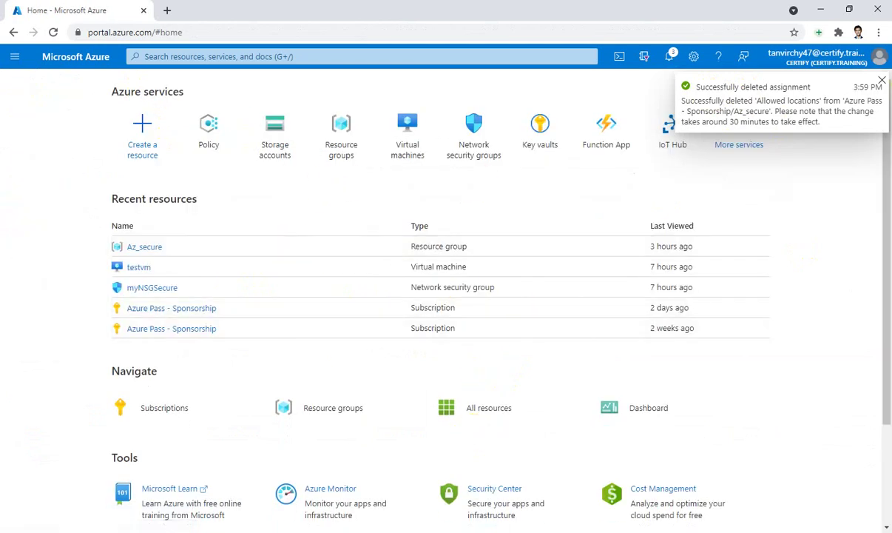
{"action": "left_click", "coordinate": [882, 82]}
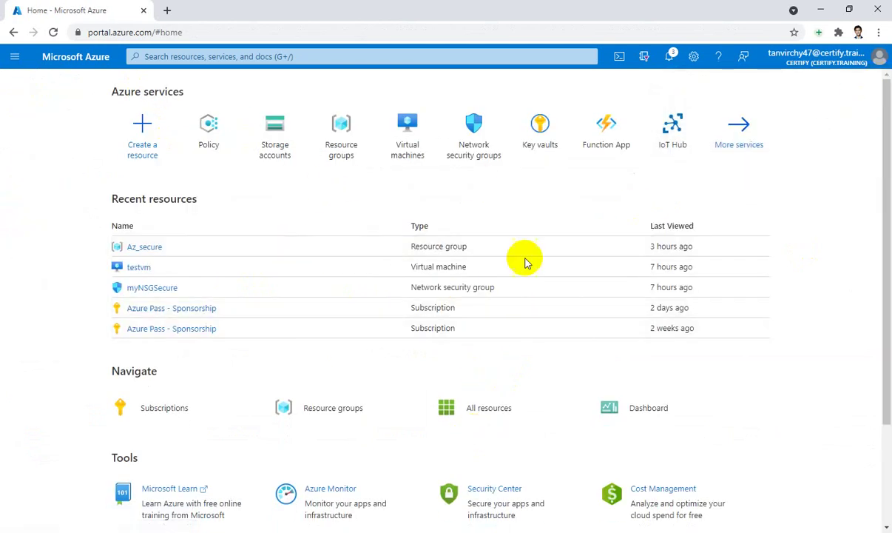